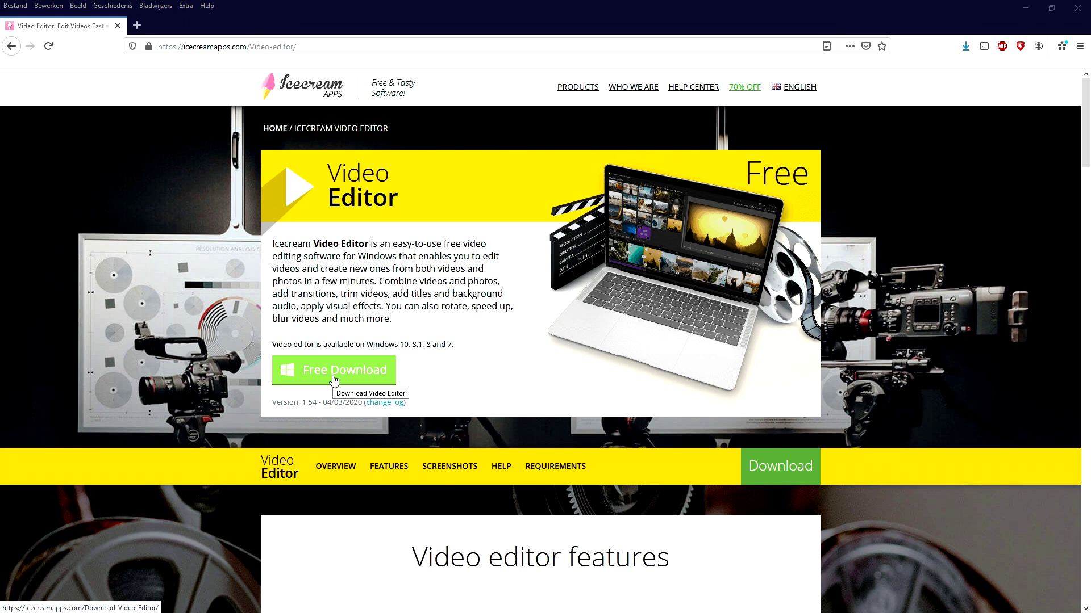
Start the free Windows download from the Icecream Video Editor web page.
{"action": "left_click", "coordinate": [342, 373]}
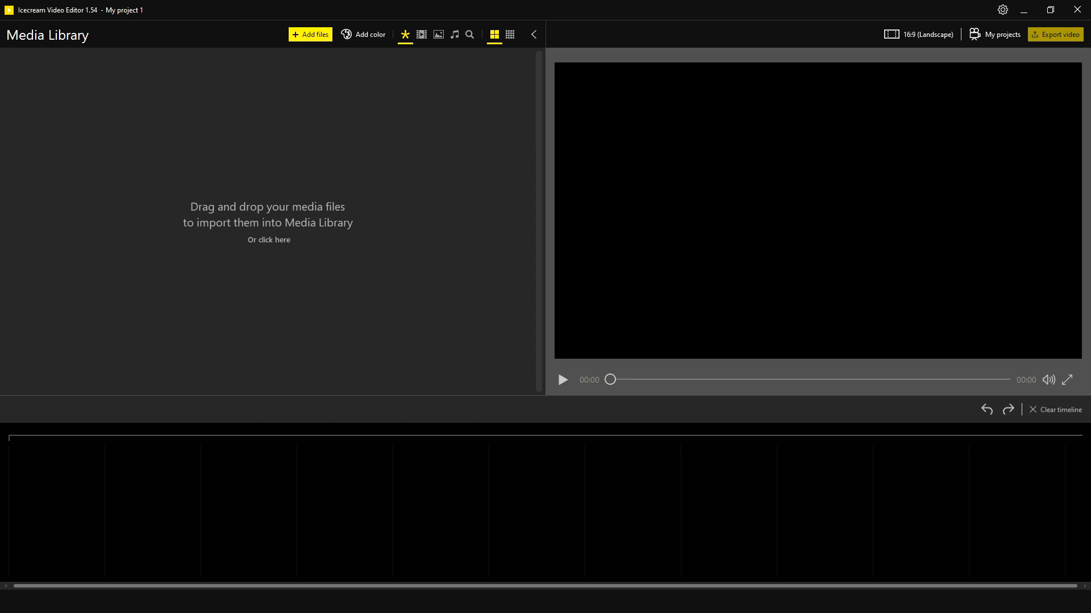
Import the 01:39 talking-head video into the Media Library and drag it onto the timeline.
{"action": "left_click_drag", "start_coordinate": [0, 225], "coordinate": [393, 202]}
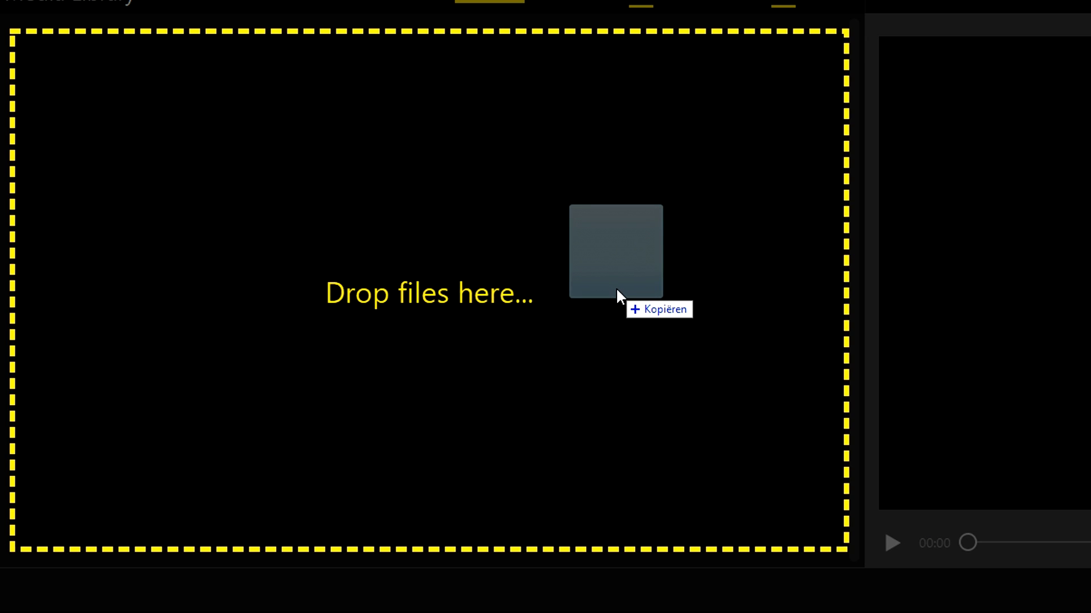
{"action": "left_click_drag", "start_coordinate": [620, 258], "coordinate": [473, 260]}
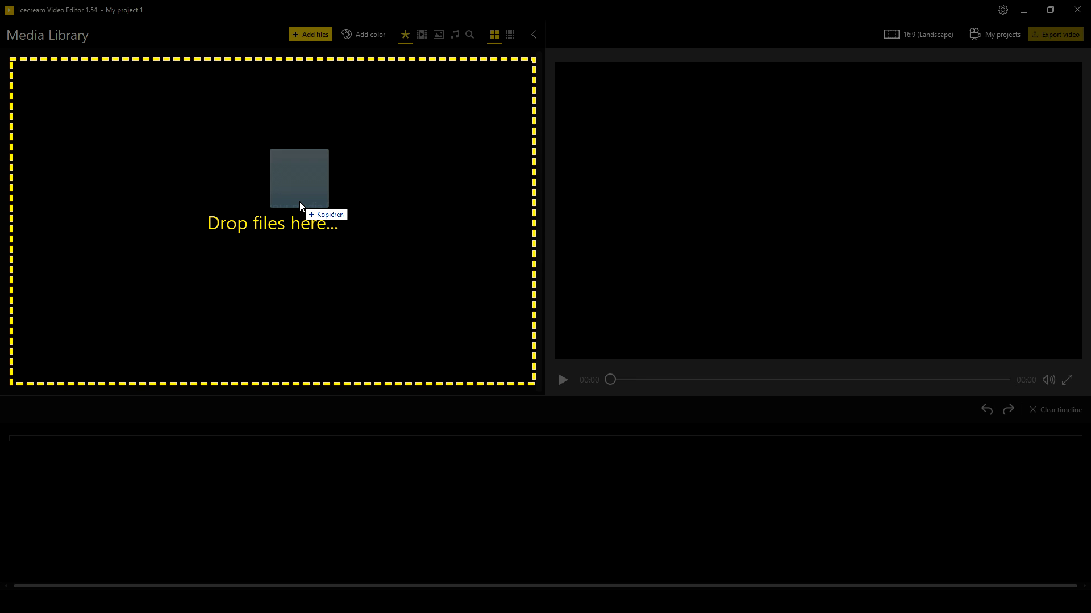
{"action": "left_click_drag", "start_coordinate": [300, 204], "coordinate": [299, 205]}
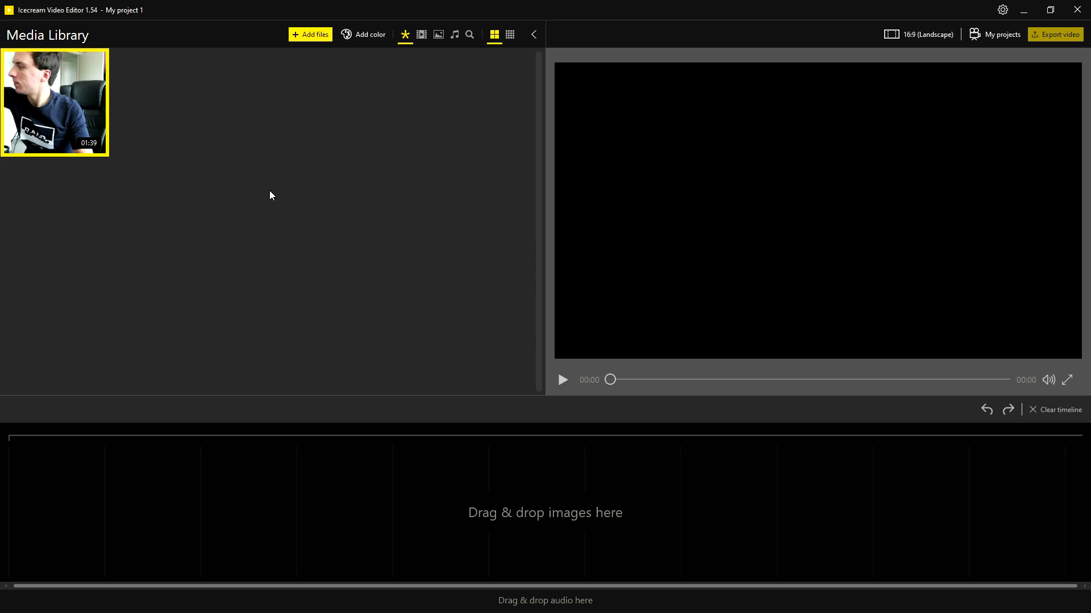
{"action": "mouse_move", "coordinate": [56, 91]}
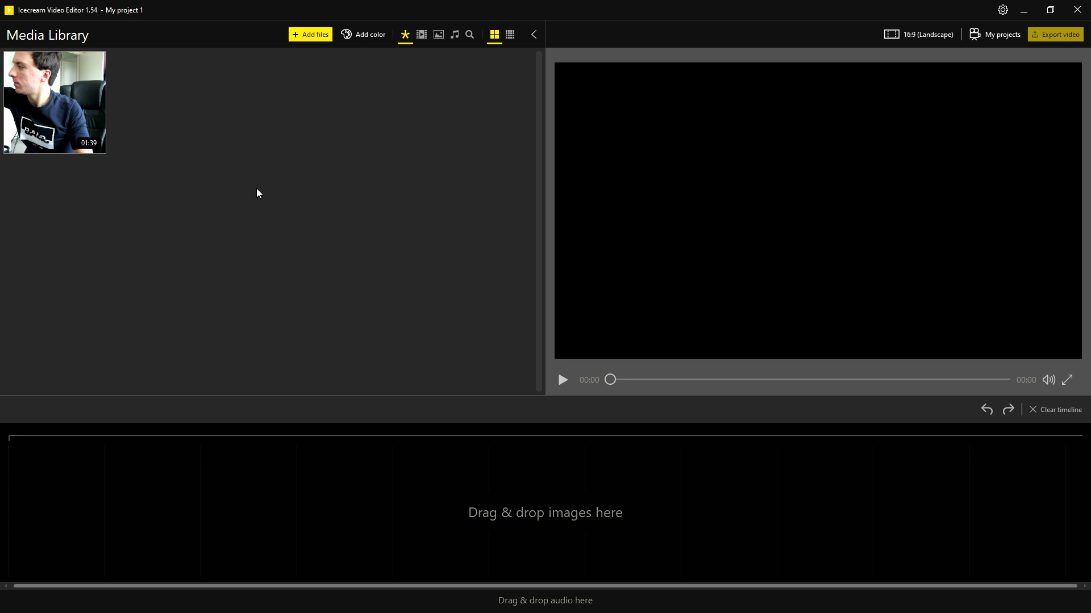
{"action": "left_click_drag", "start_coordinate": [50, 101], "coordinate": [254, 458]}
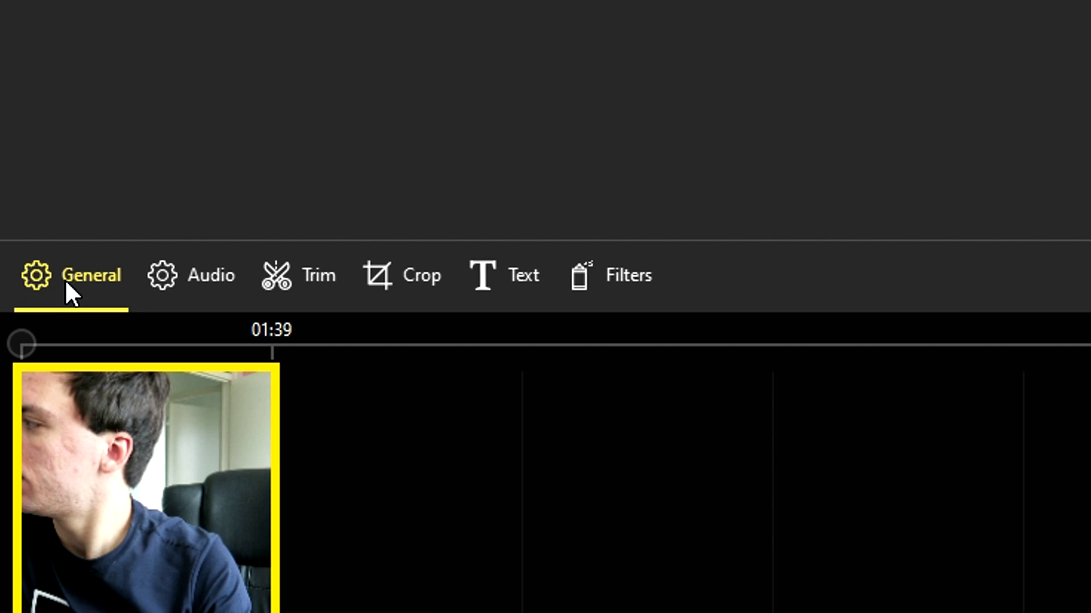
Show the talking-head clip's General settings with brightness, contrast and speed.
{"action": "left_click", "coordinate": [66, 283]}
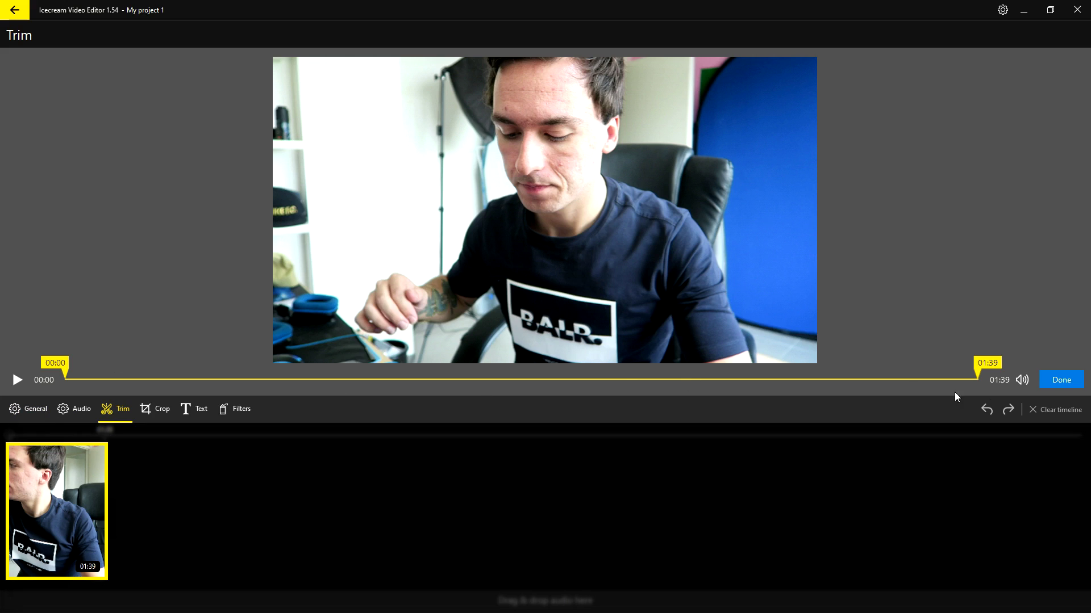
Trim the talking-head clip to 00:28–01:20, leaving a 00:53 clip.
{"action": "left_click", "coordinate": [1061, 379]}
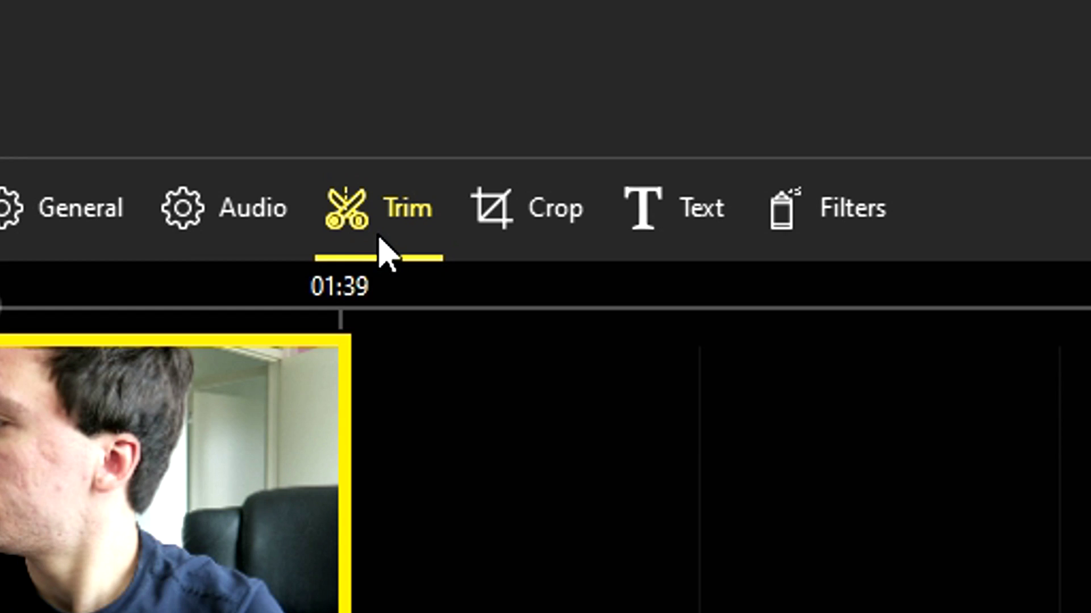
{"action": "left_click", "coordinate": [380, 241]}
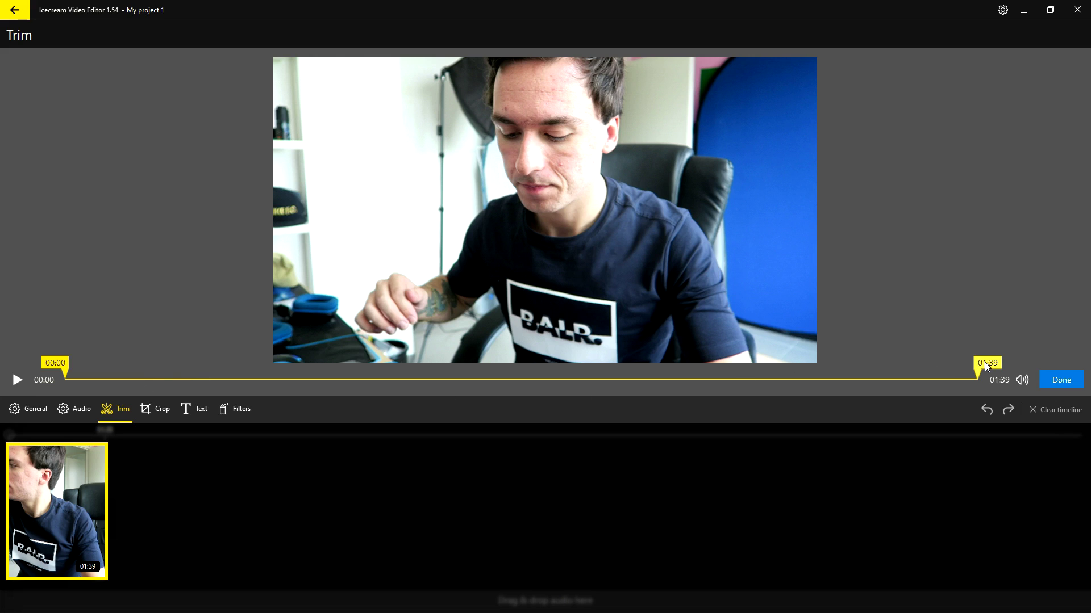
{"action": "left_click_drag", "start_coordinate": [986, 367], "coordinate": [930, 368]}
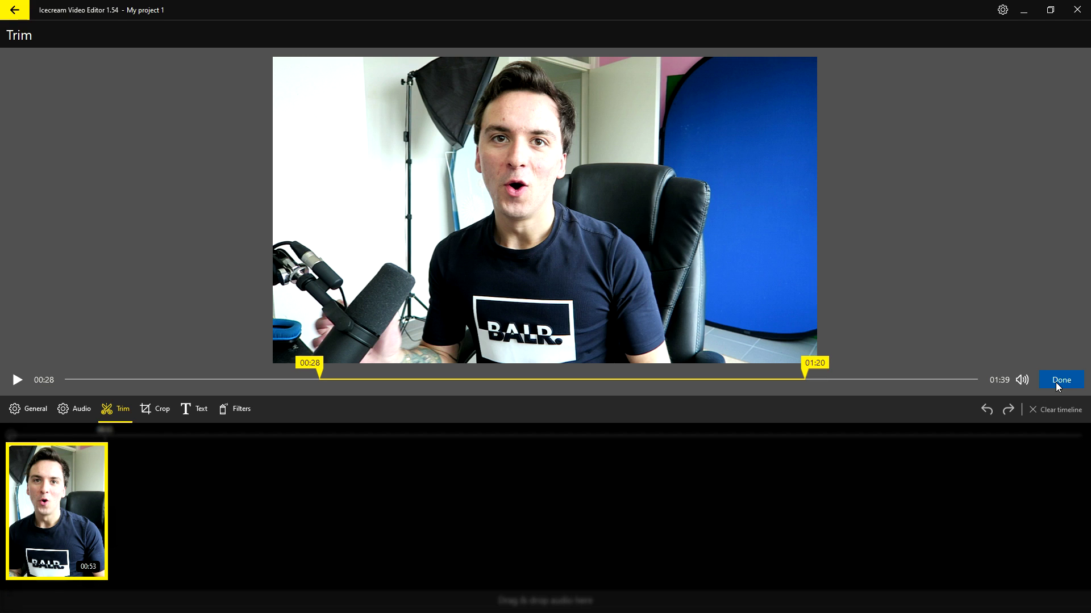
{"action": "left_click", "coordinate": [1060, 381]}
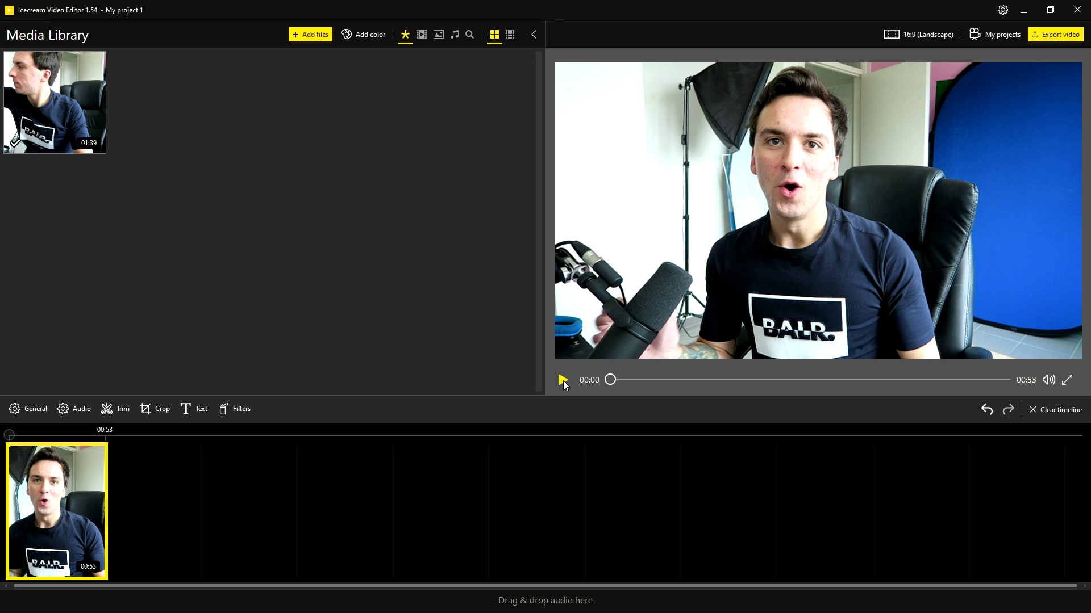
Play back the trimmed clip, then add the 00:03 screen recording after it.
{"action": "left_click", "coordinate": [563, 381]}
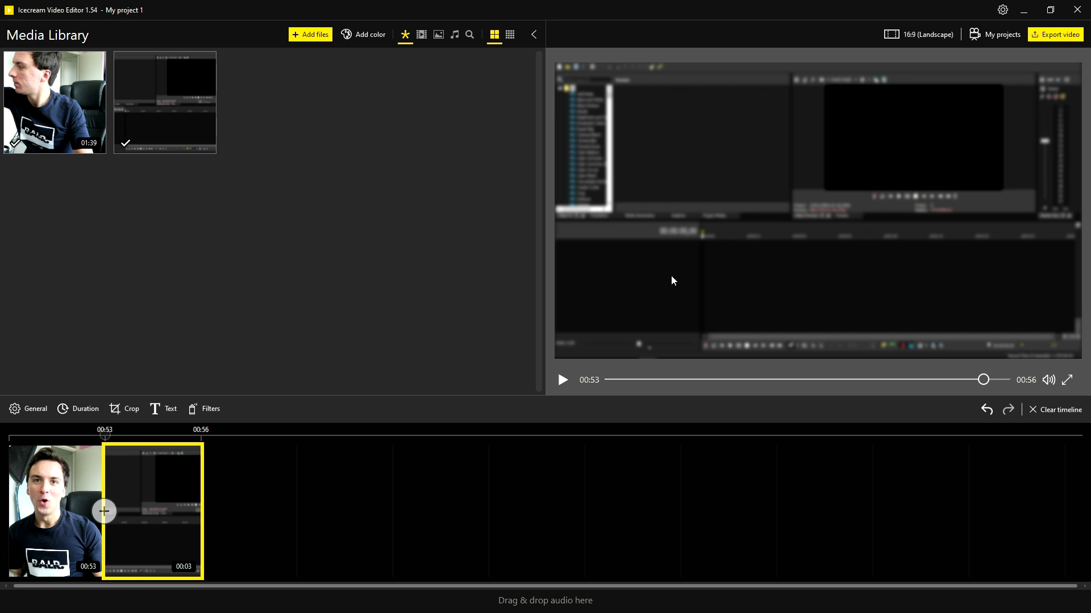
{"action": "mouse_move", "coordinate": [158, 120]}
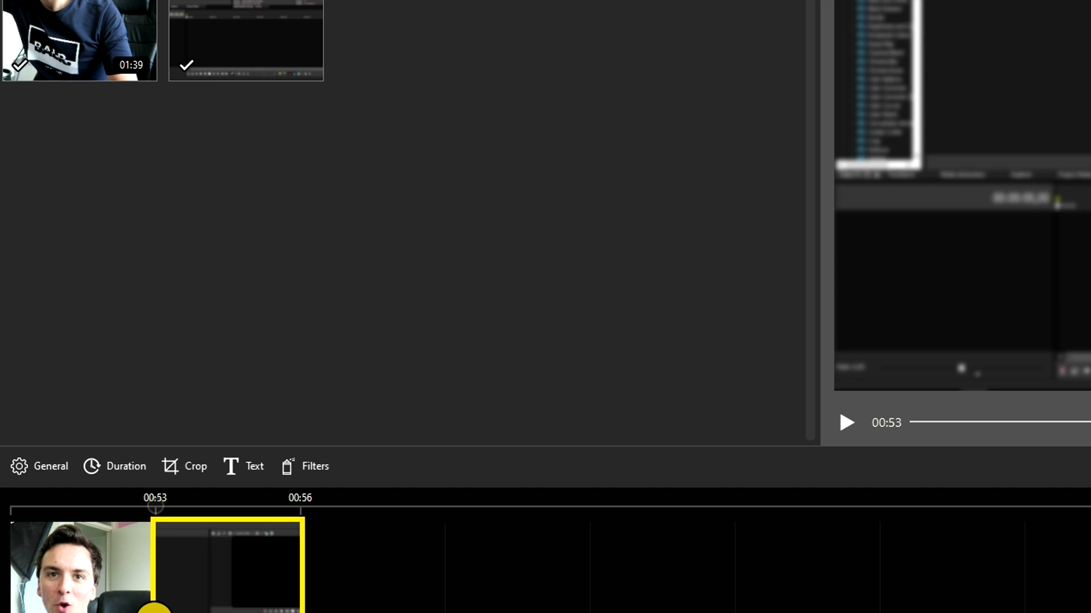
Add a Cross Zoom transition at the join of the two clips, shortening the project to 00:55.
{"action": "left_click", "coordinate": [246, 387]}
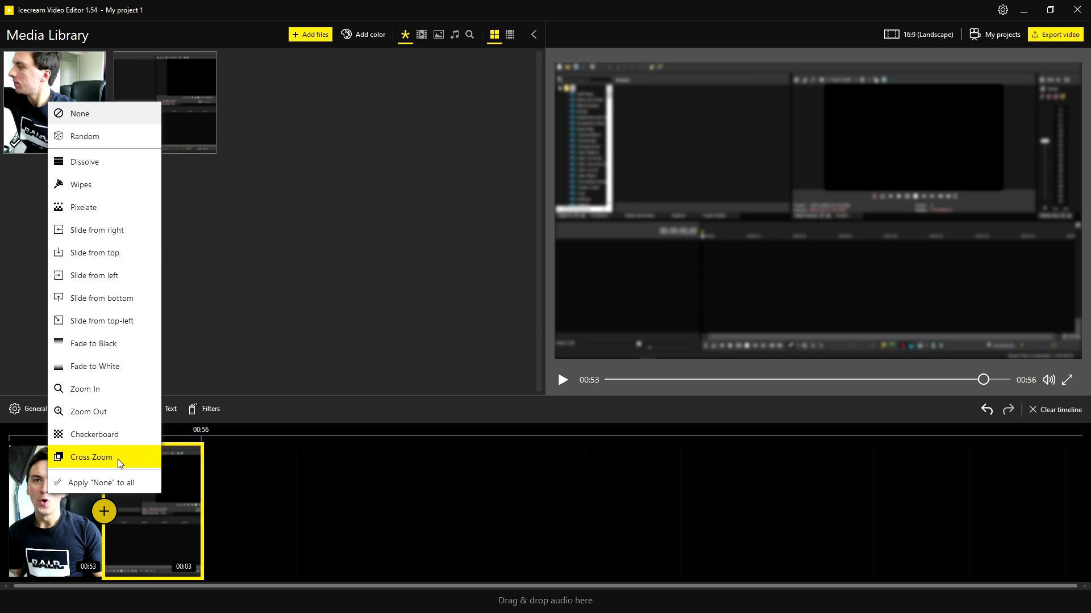
{"action": "left_click", "coordinate": [92, 457]}
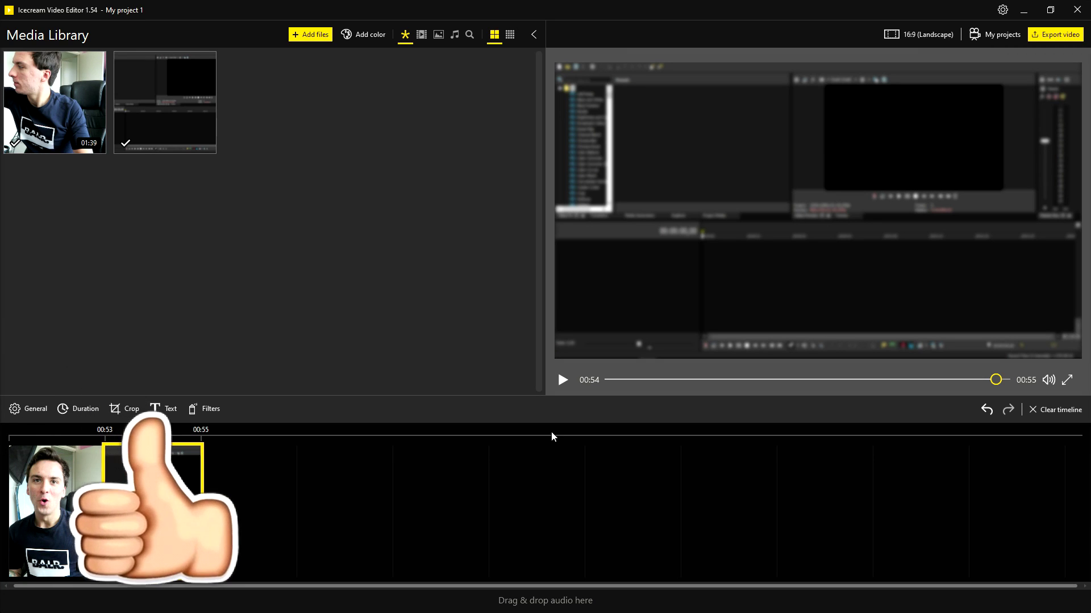
Caption the screen recording with 'Icecream Video Editor' and preview it.
{"action": "left_click", "coordinate": [165, 409]}
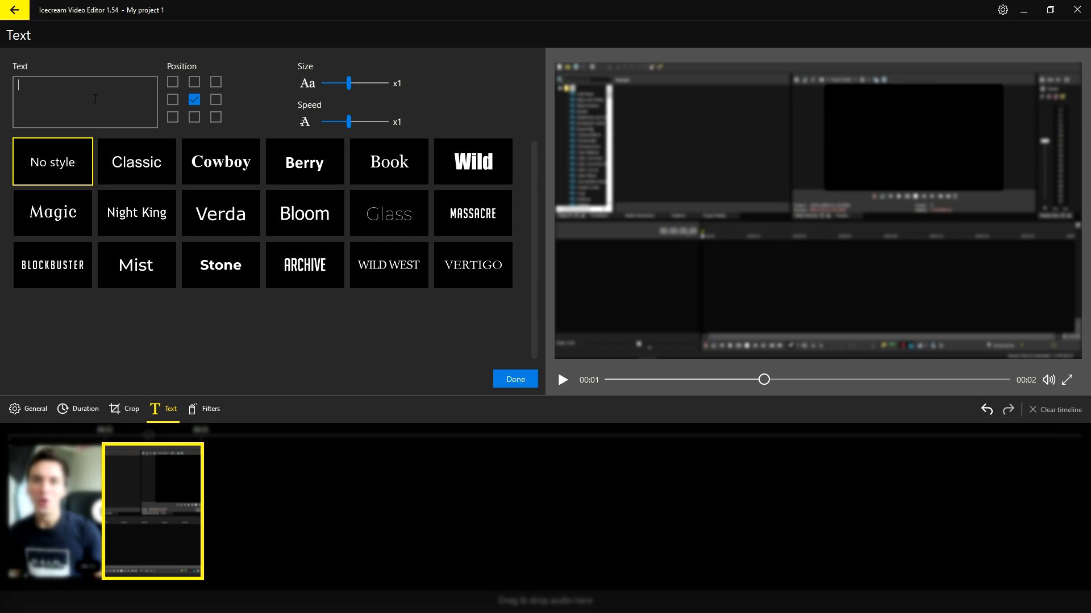
{"action": "left_click", "coordinate": [95, 99]}
{"action": "type", "text": "Icecream V"}
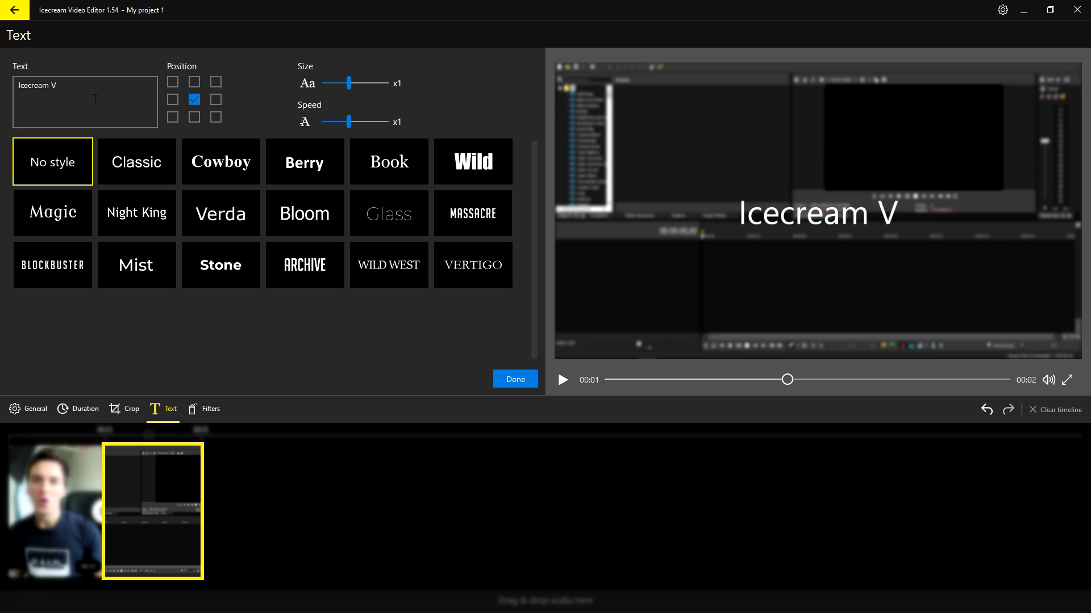
{"action": "type", "text": "ideo Editor"}
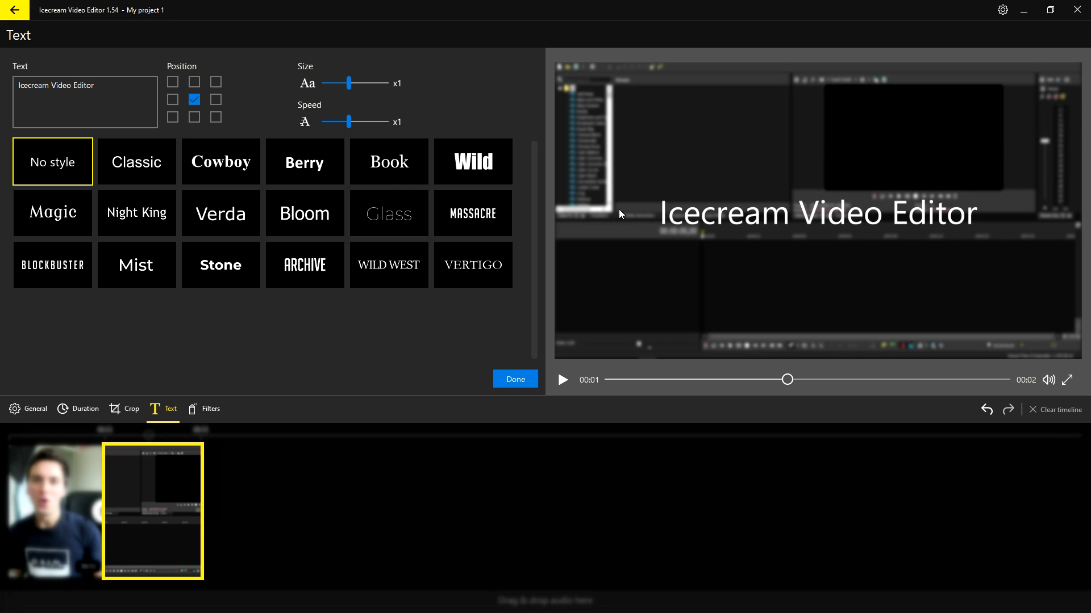
{"action": "left_click", "coordinate": [765, 224]}
{"action": "left_click", "coordinate": [765, 224]}
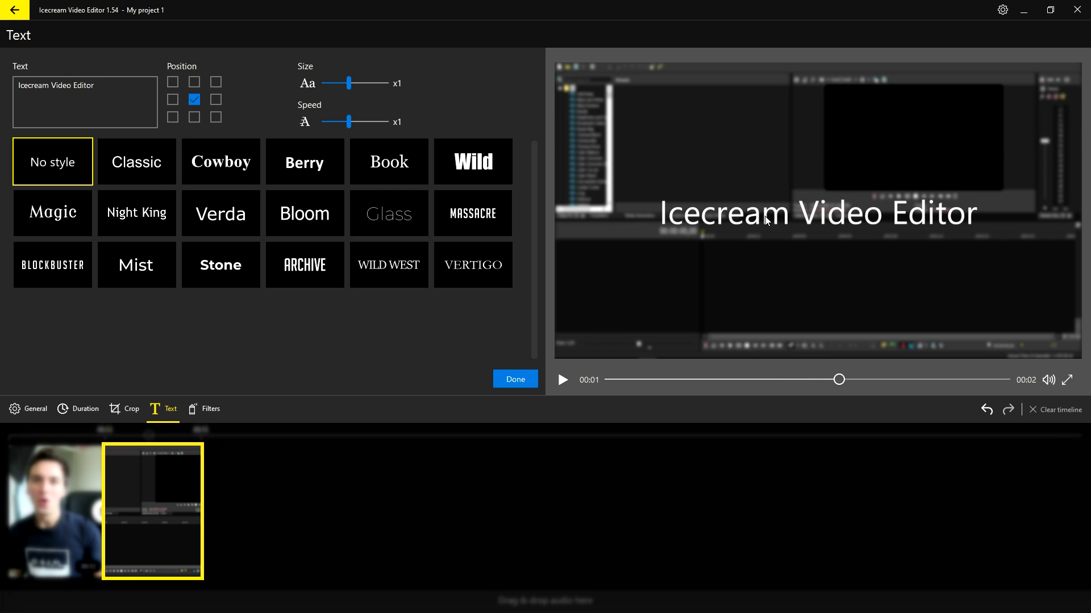
Try the Classic, Cowboy, Berry, Book, MASSACRE and Bloom caption styles, then clear styling.
{"action": "left_click", "coordinate": [161, 169]}
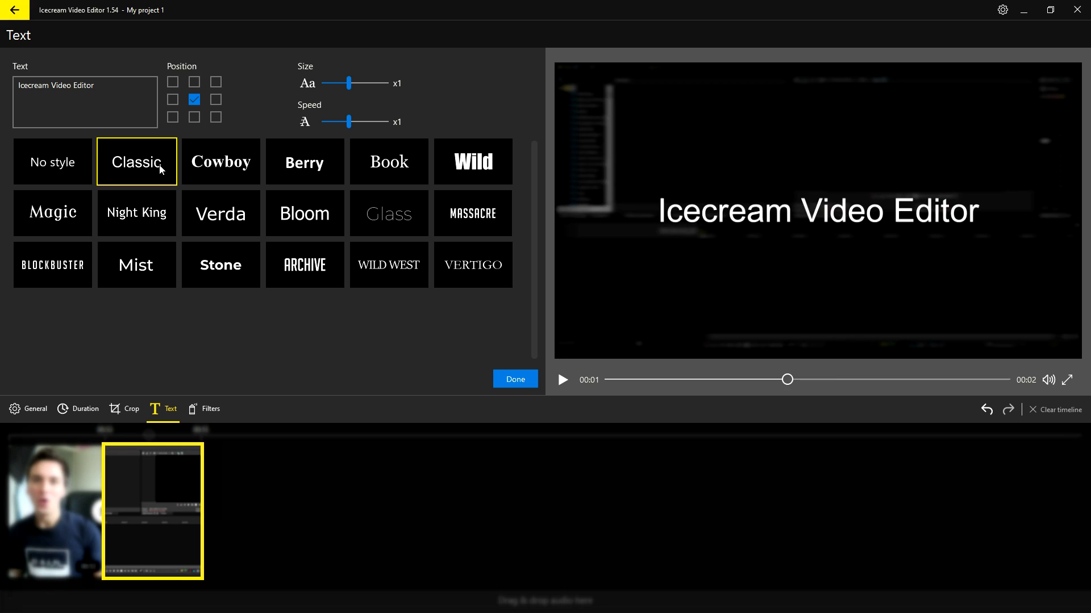
{"action": "left_click", "coordinate": [216, 168]}
{"action": "left_click", "coordinate": [296, 165]}
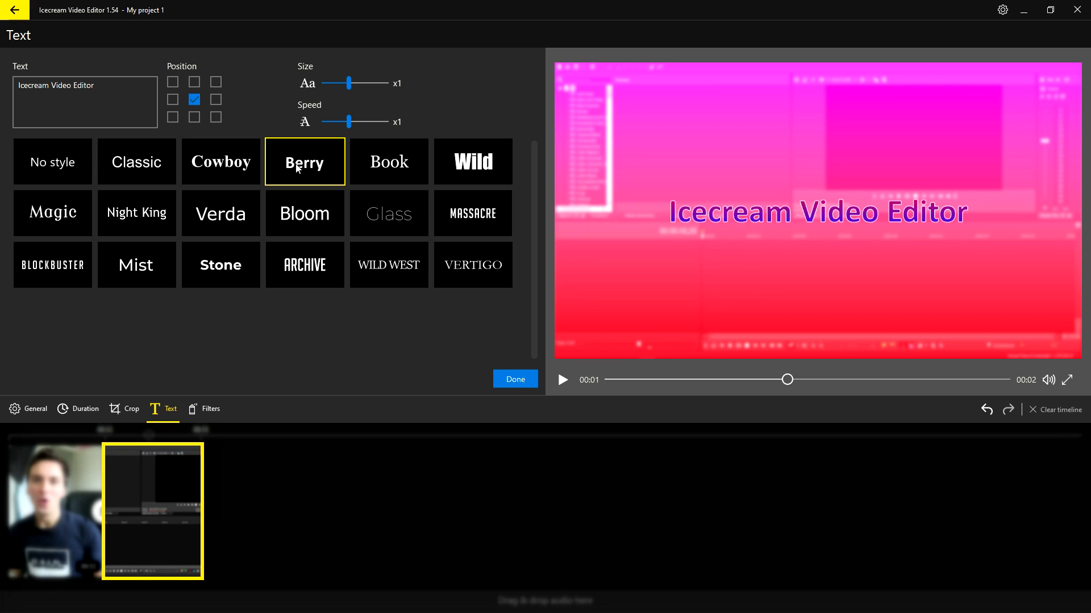
{"action": "left_click", "coordinate": [368, 165]}
{"action": "left_click", "coordinate": [473, 215]}
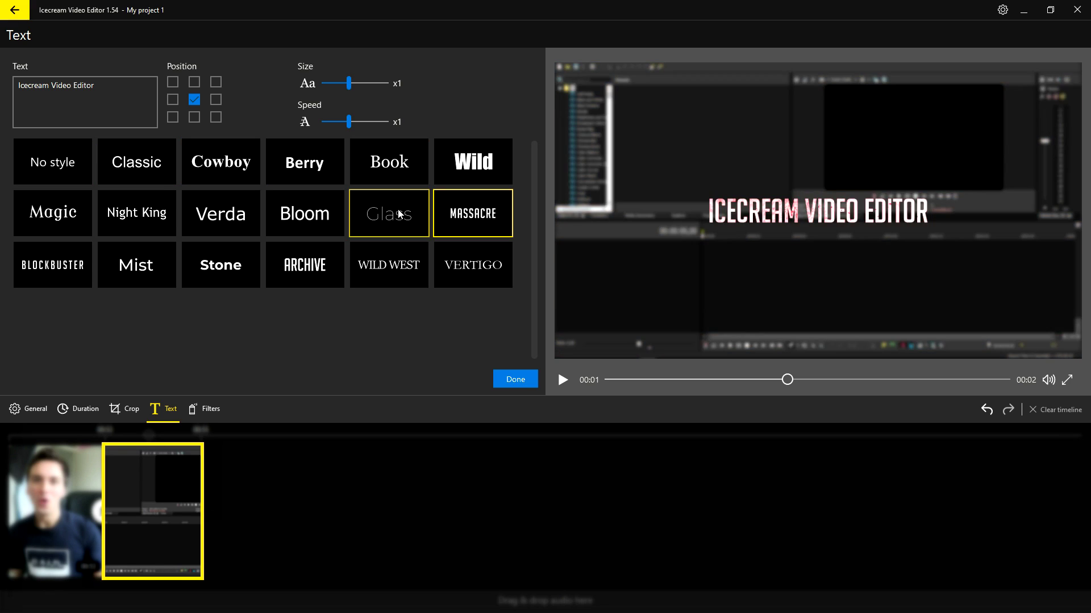
{"action": "left_click", "coordinate": [305, 225]}
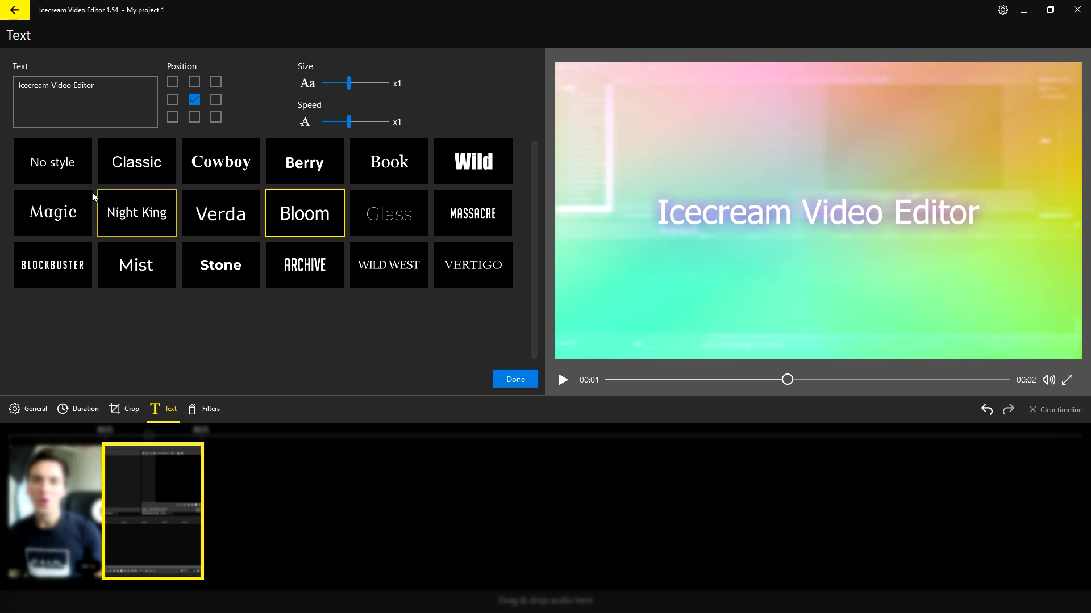
{"action": "left_click", "coordinate": [57, 167]}
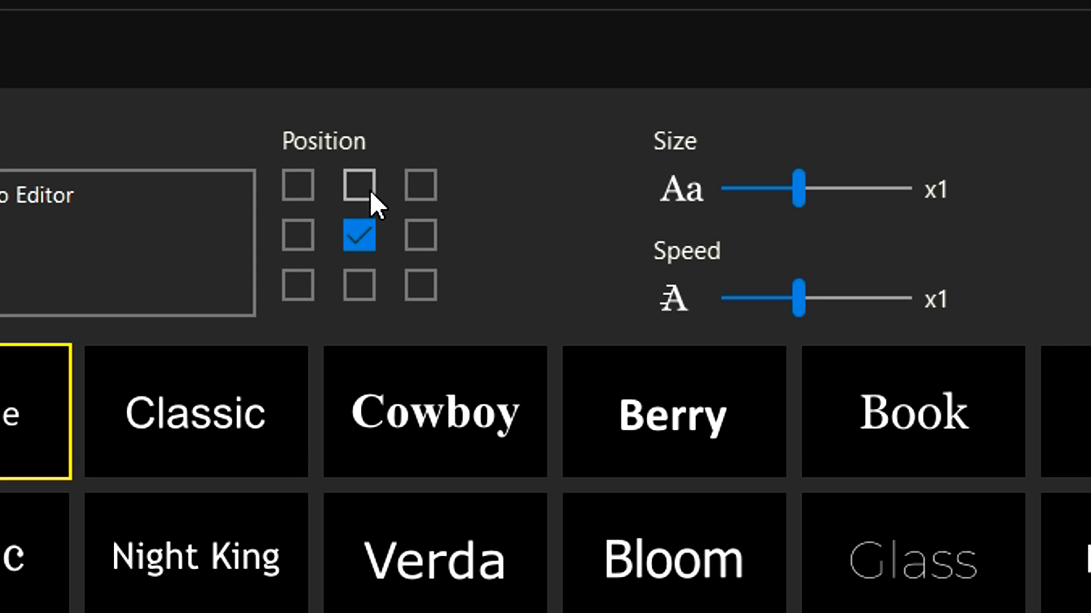
Try the caption at the top, centre, bottom, left and right positions.
{"action": "left_click", "coordinate": [370, 190]}
{"action": "left_click", "coordinate": [375, 227]}
{"action": "left_click", "coordinate": [370, 293]}
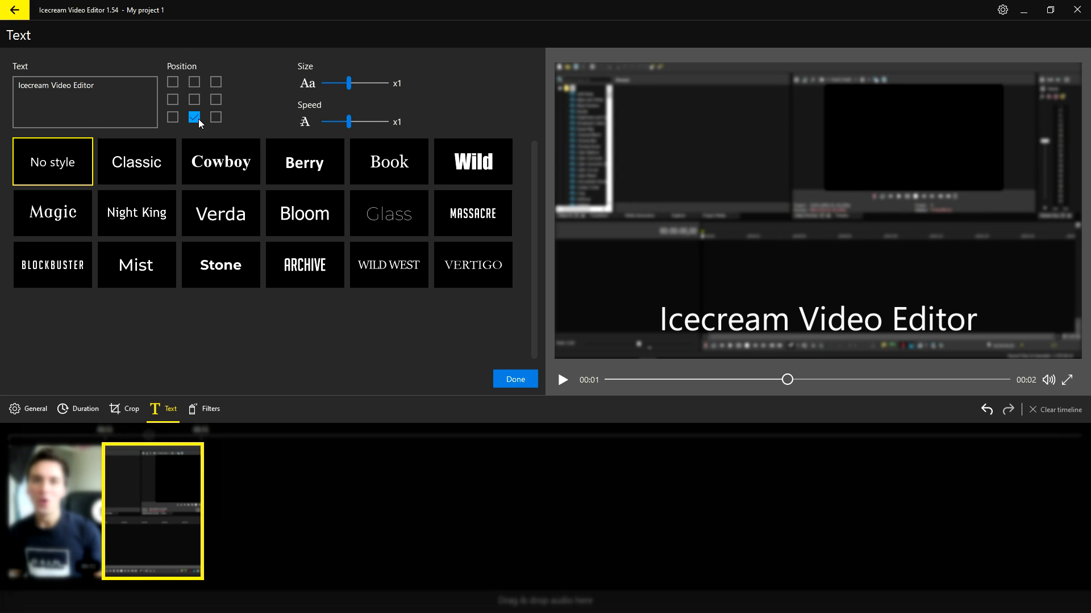
{"action": "left_click", "coordinate": [216, 117]}
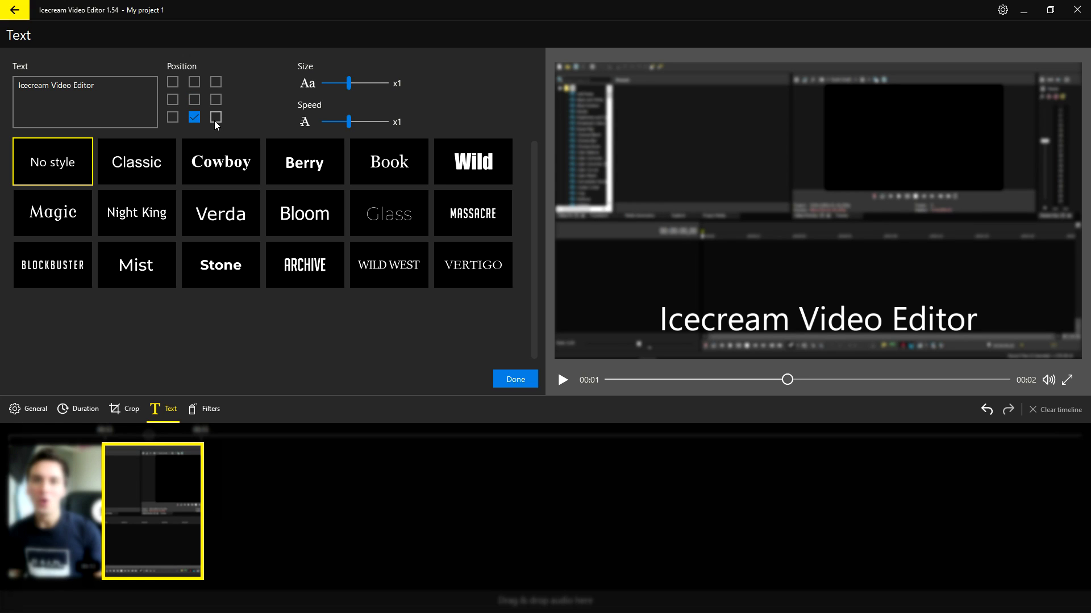
{"action": "left_click", "coordinate": [173, 117]}
{"action": "left_click", "coordinate": [172, 100]}
{"action": "left_click", "coordinate": [215, 100]}
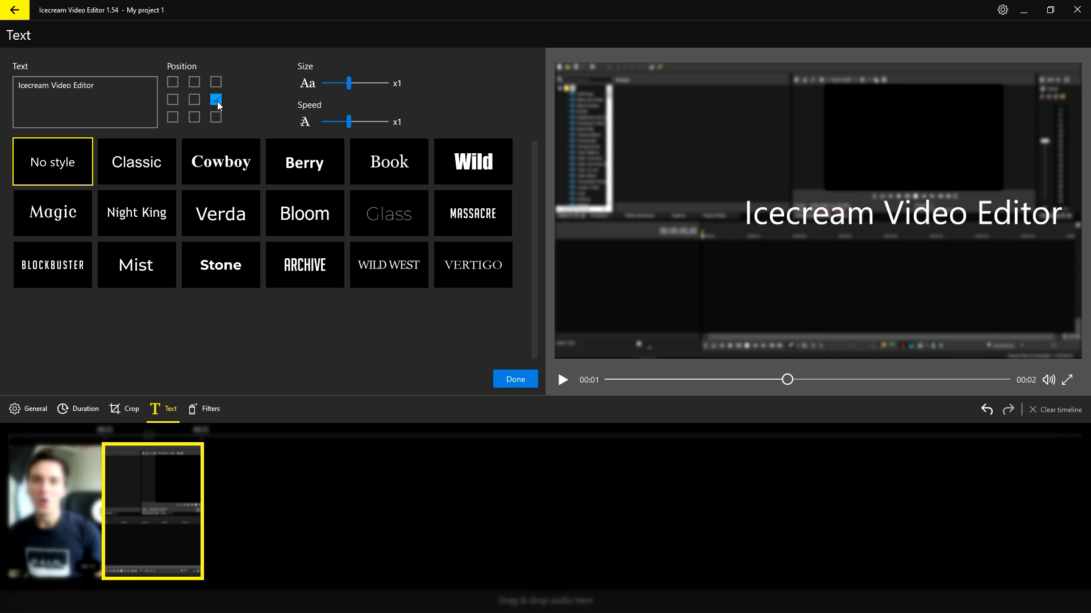
{"action": "left_click", "coordinate": [173, 82]}
{"action": "left_click", "coordinate": [215, 82]}
Place the caption bottom-centre at size x1.25 in the Classic style.
{"action": "left_click", "coordinate": [194, 117]}
{"action": "left_click_drag", "start_coordinate": [348, 83], "coordinate": [361, 85]}
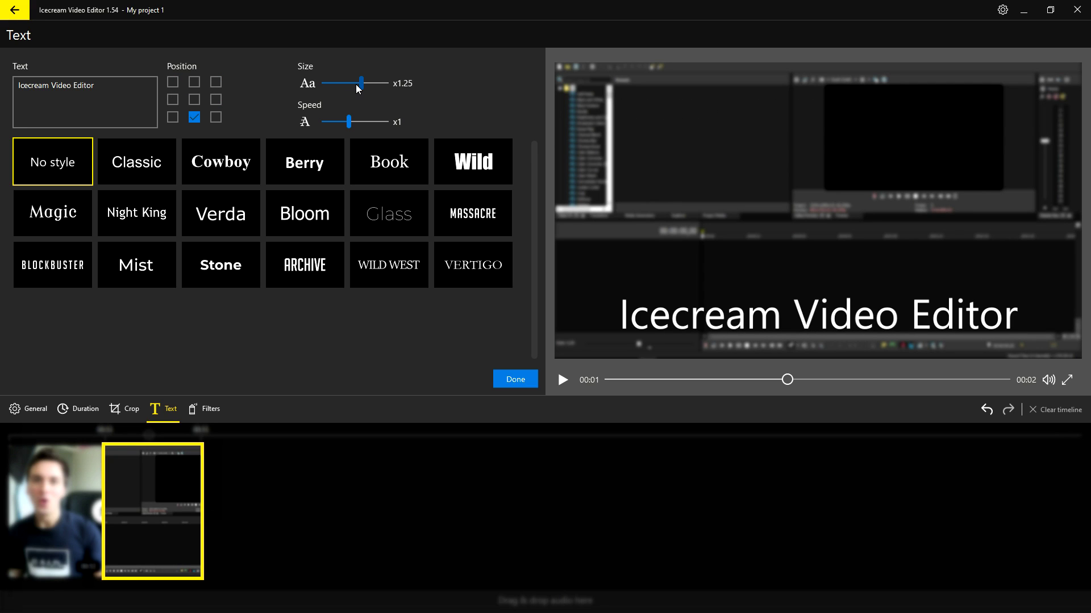
{"action": "left_click", "coordinate": [109, 166]}
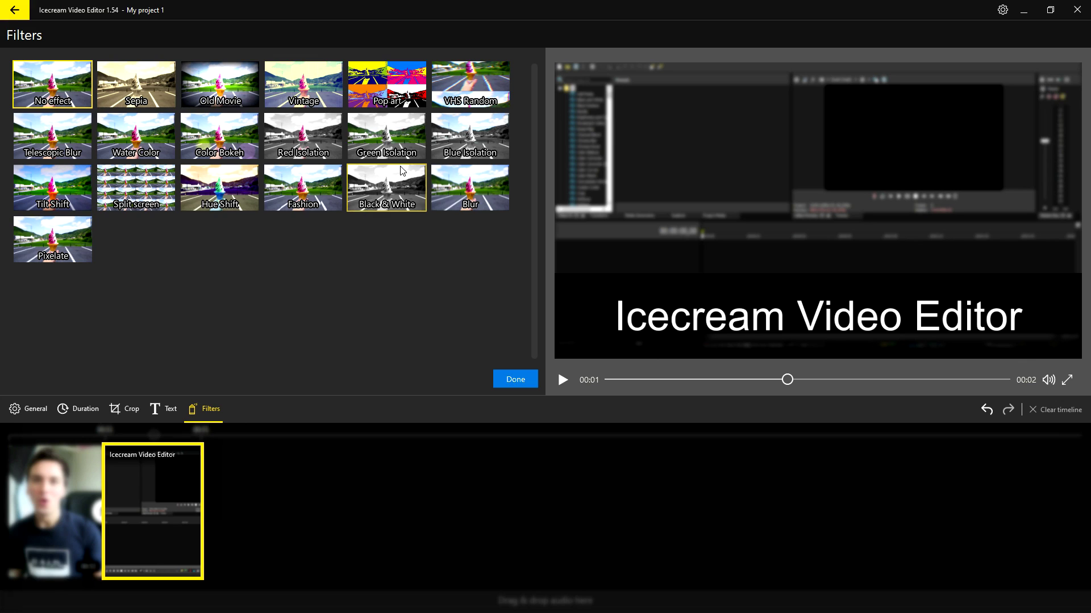
Preview the Vintage, Blue Isolation, Green Isolation, Fashion and Color Bokeh filters on the recording.
{"action": "left_click", "coordinate": [309, 85]}
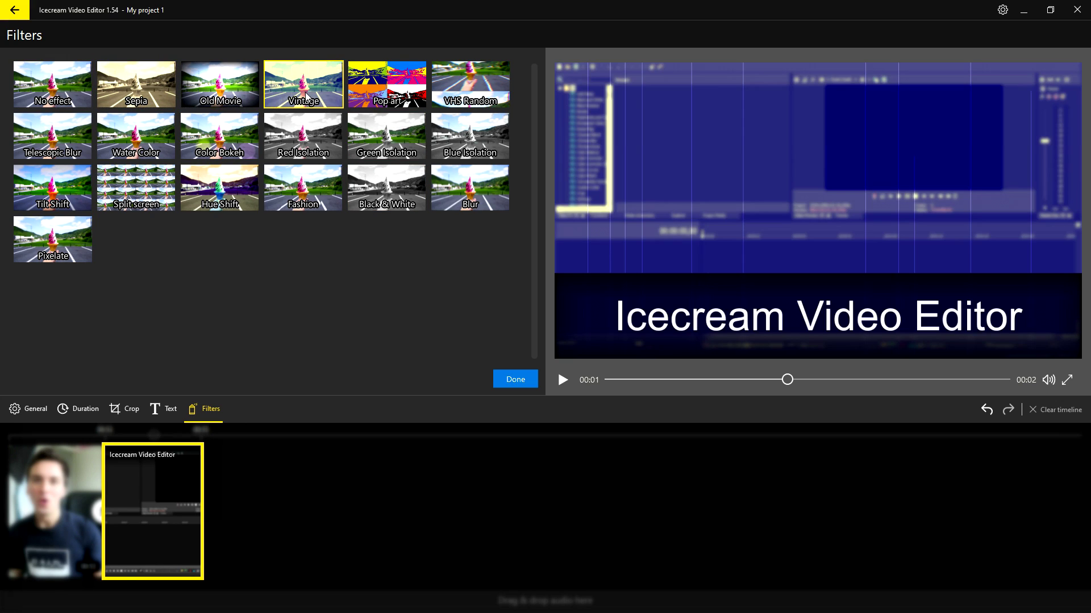
{"action": "left_click", "coordinate": [471, 147]}
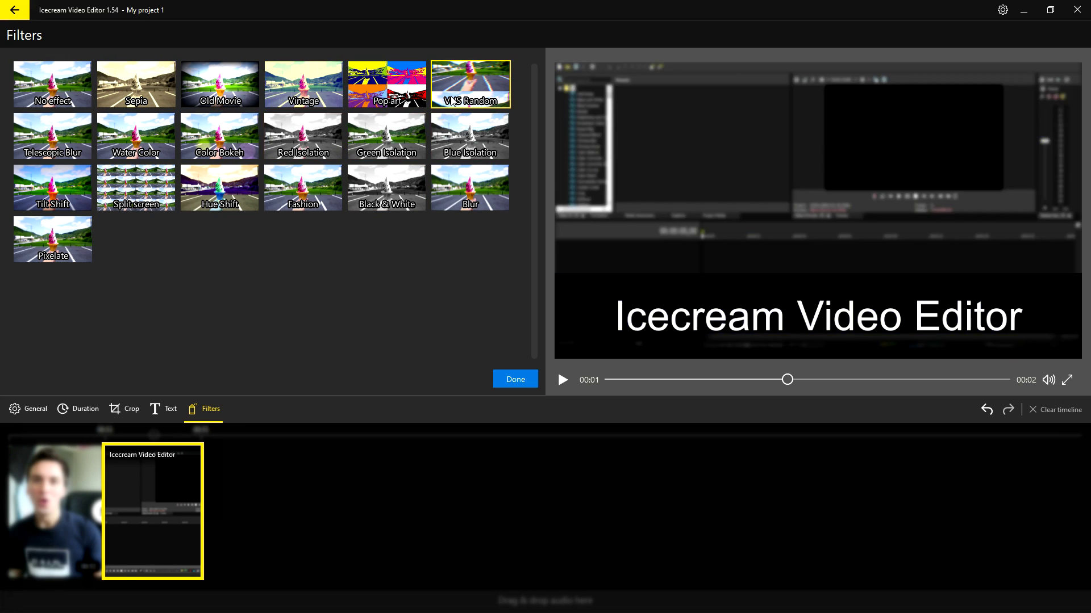
{"action": "left_click", "coordinate": [398, 147]}
{"action": "left_click", "coordinate": [279, 192]}
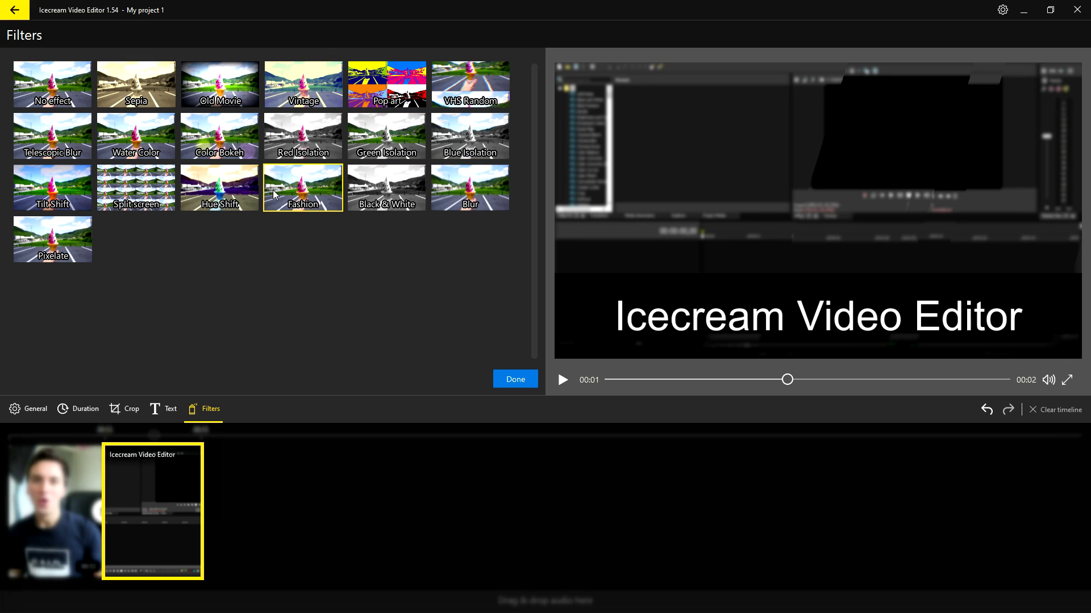
{"action": "left_click", "coordinate": [219, 136]}
Put the 03:12 'Rogers & Dean - No Doubt' track in the audio lane, preview it, and open its audio settings.
{"action": "key", "text": "Escape"}
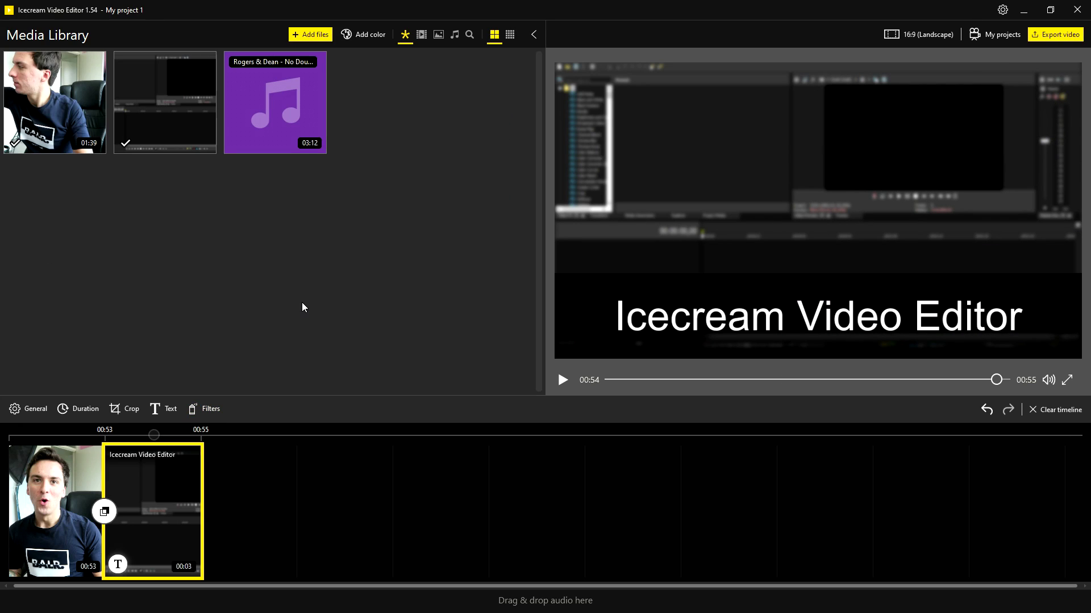
{"action": "left_click_drag", "start_coordinate": [275, 122], "coordinate": [188, 598]}
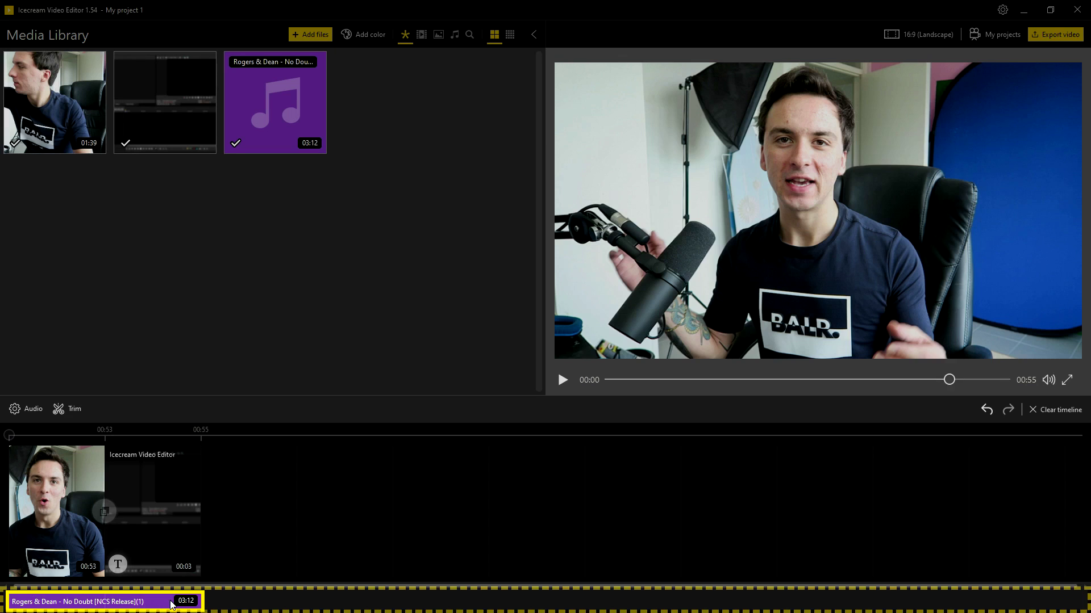
{"action": "left_click", "coordinate": [561, 380]}
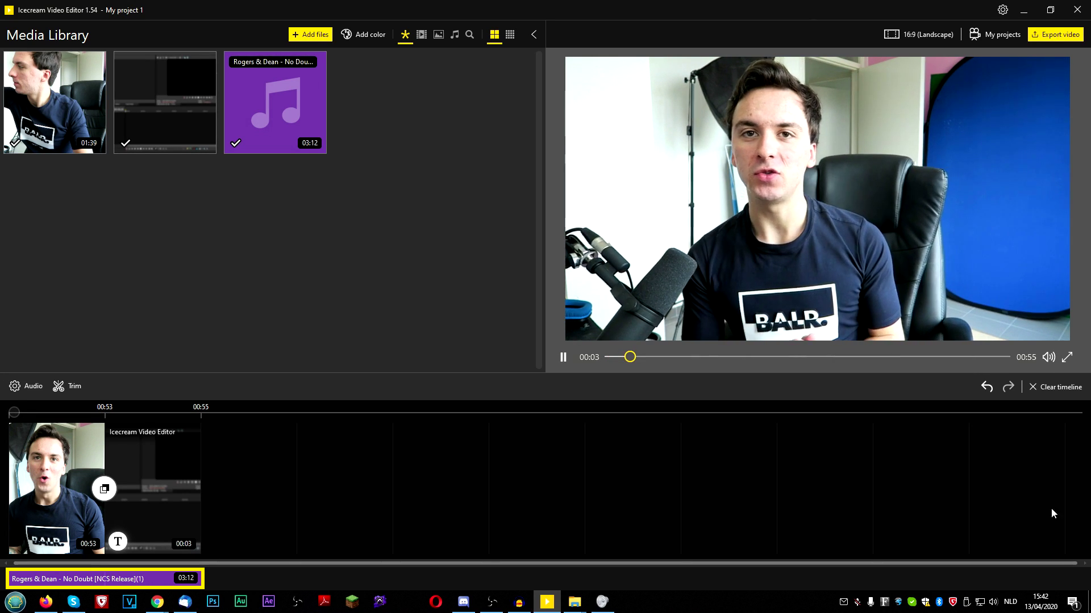
{"action": "left_click", "coordinate": [117, 578]}
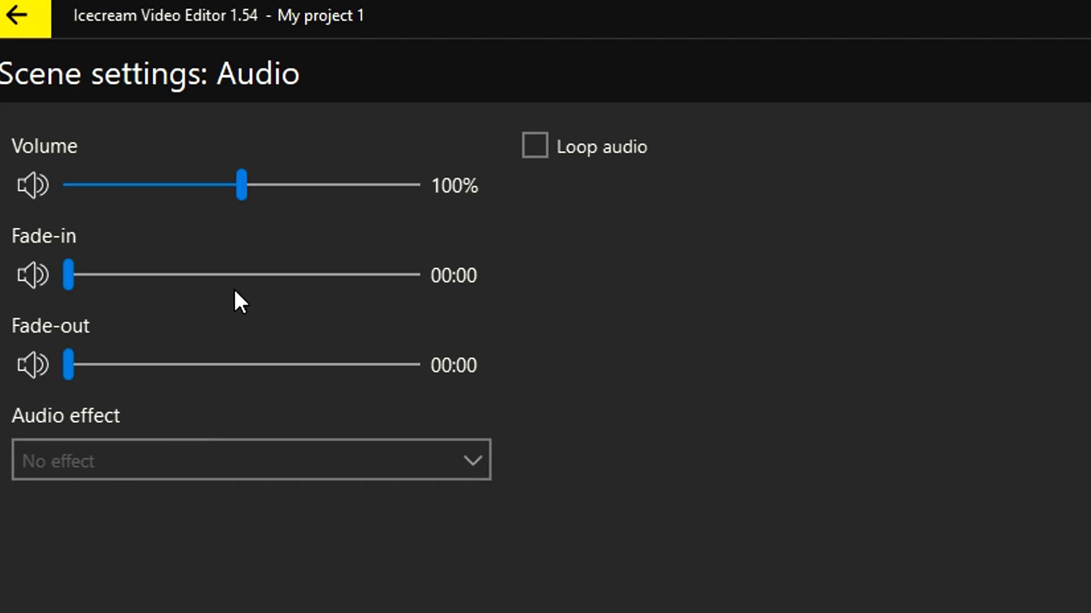
Set the music to 53% volume with a 6-second fade-in and preview it.
{"action": "left_click_drag", "start_coordinate": [258, 186], "coordinate": [160, 186]}
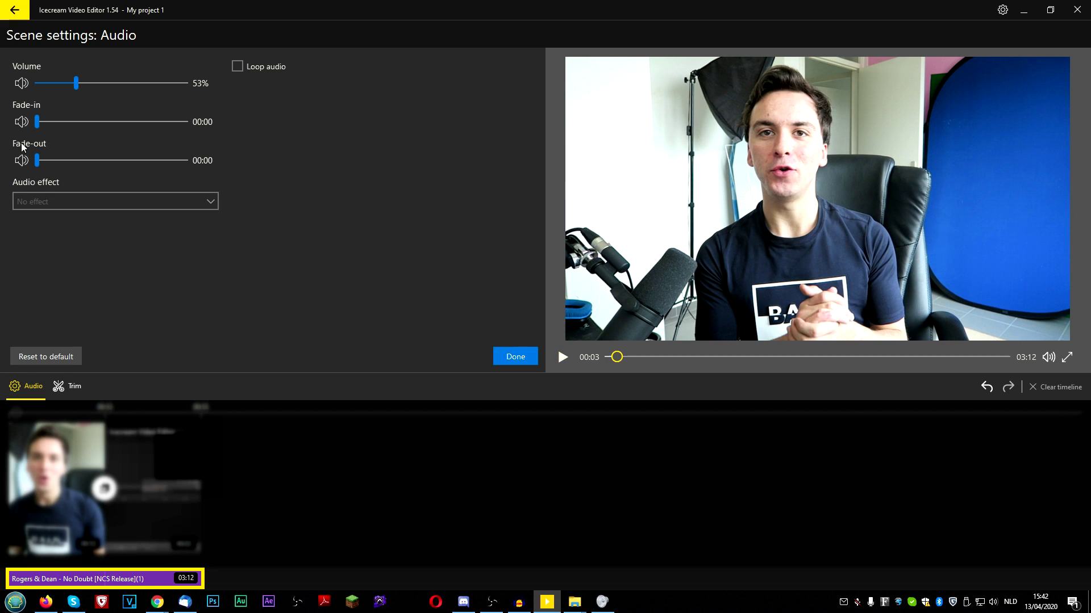
{"action": "left_click_drag", "start_coordinate": [38, 125], "coordinate": [133, 123]}
{"action": "left_click", "coordinate": [563, 357]}
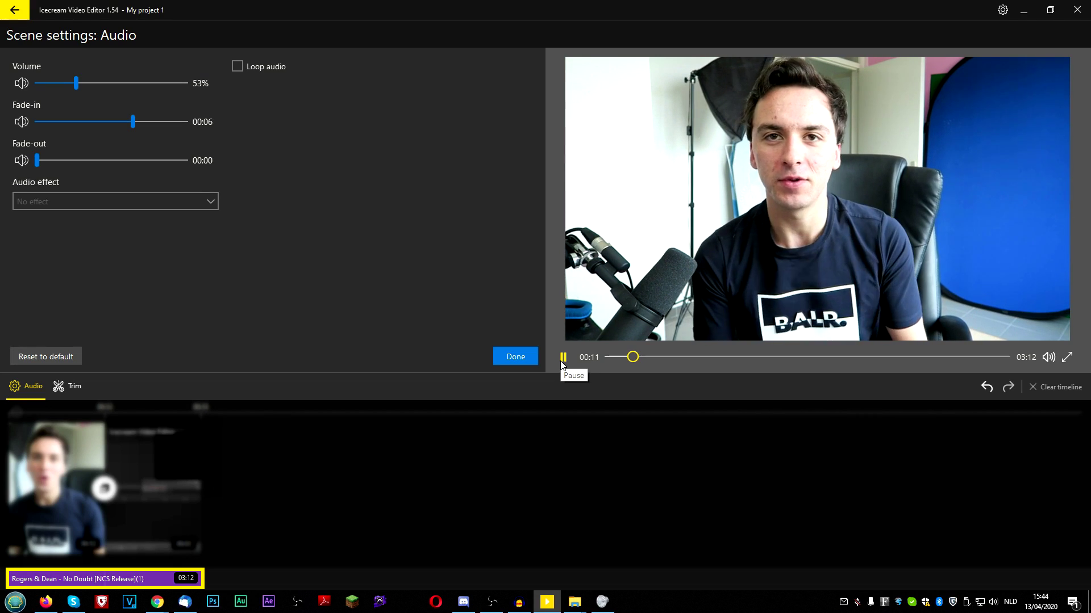
{"action": "left_click", "coordinate": [563, 358]}
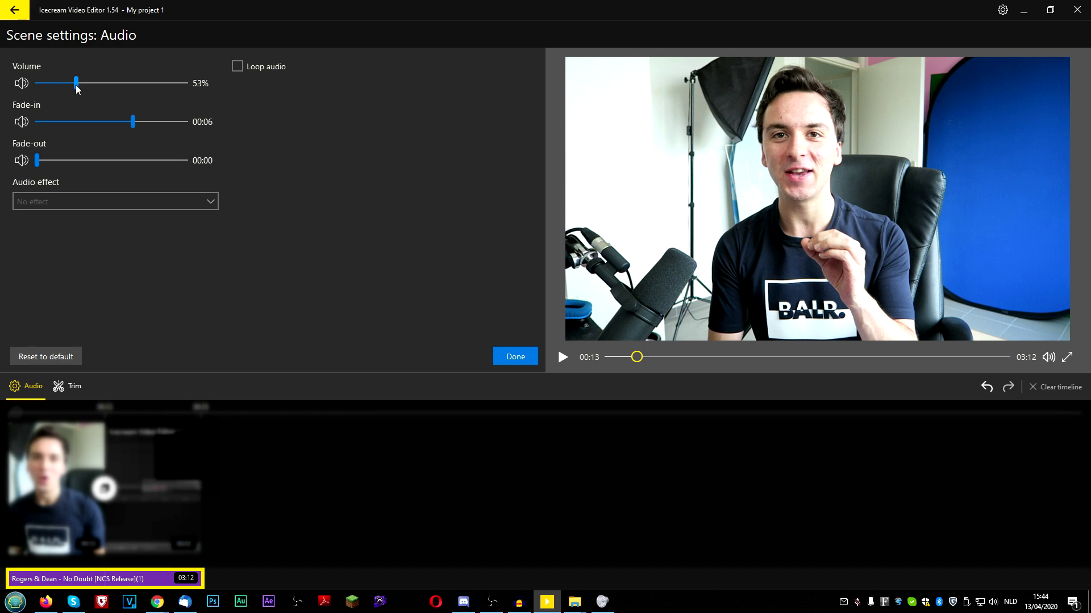
Refine the music to 32% volume with a 4-second fade-in.
{"action": "left_click_drag", "start_coordinate": [76, 84], "coordinate": [64, 85]}
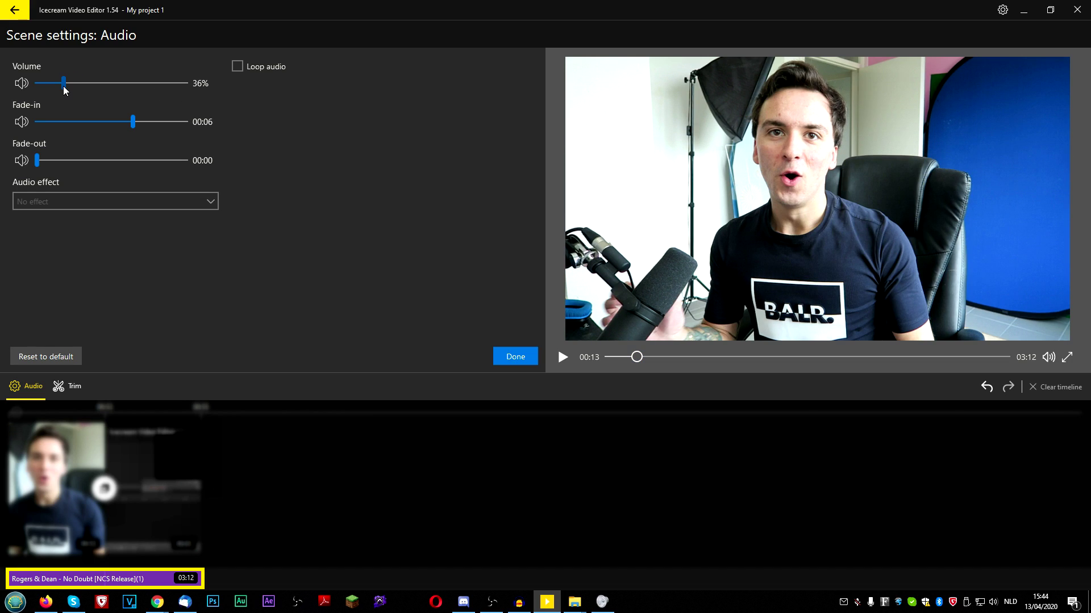
{"action": "left_click_drag", "start_coordinate": [62, 86], "coordinate": [61, 85]}
{"action": "left_click_drag", "start_coordinate": [123, 124], "coordinate": [92, 123]}
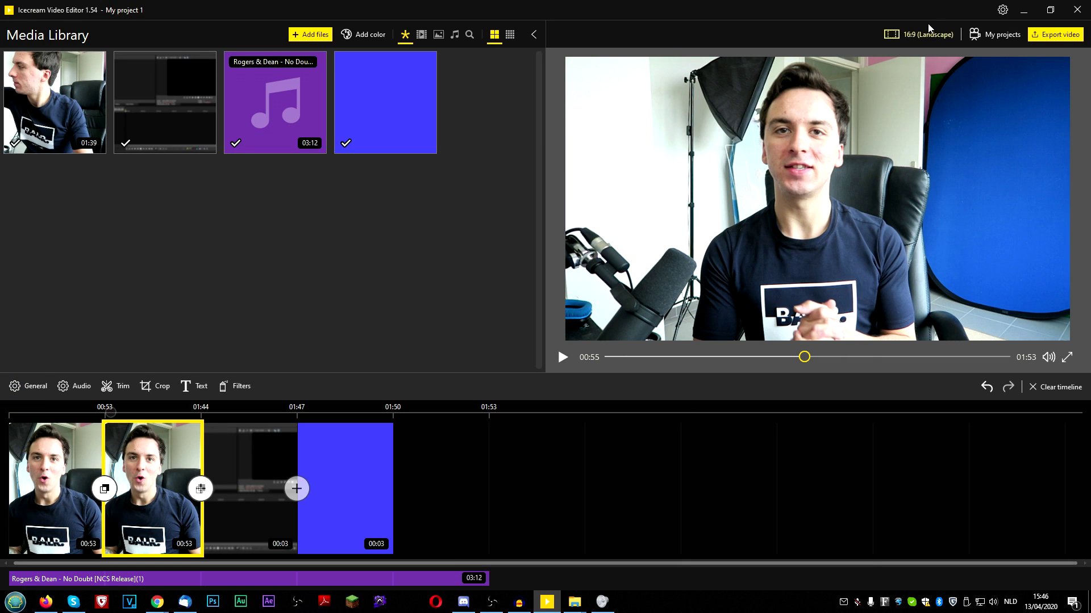
{"action": "left_click", "coordinate": [914, 34]}
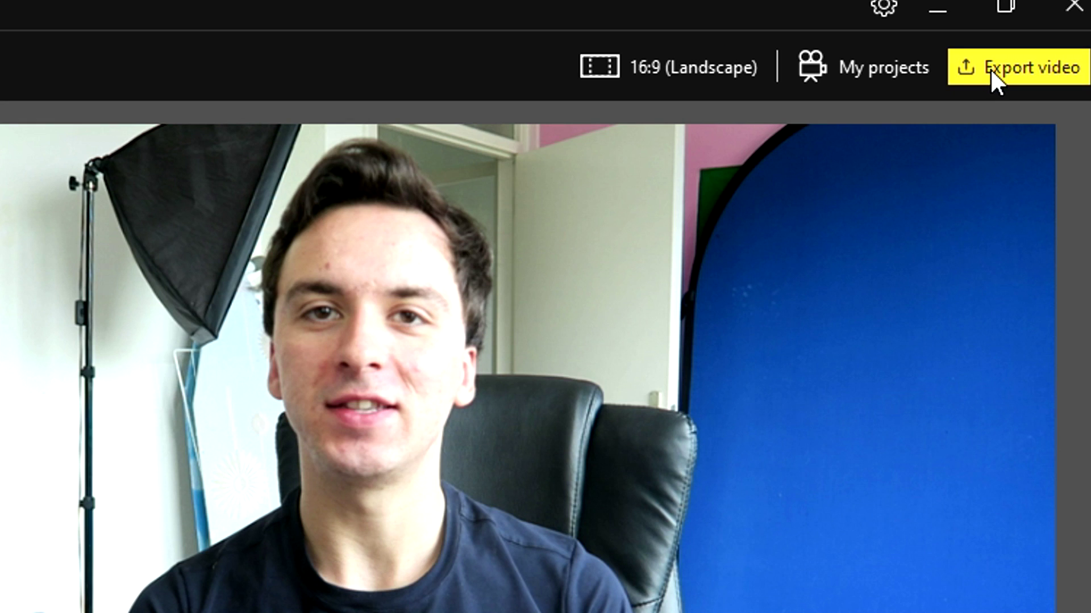
{"action": "left_click", "coordinate": [990, 68]}
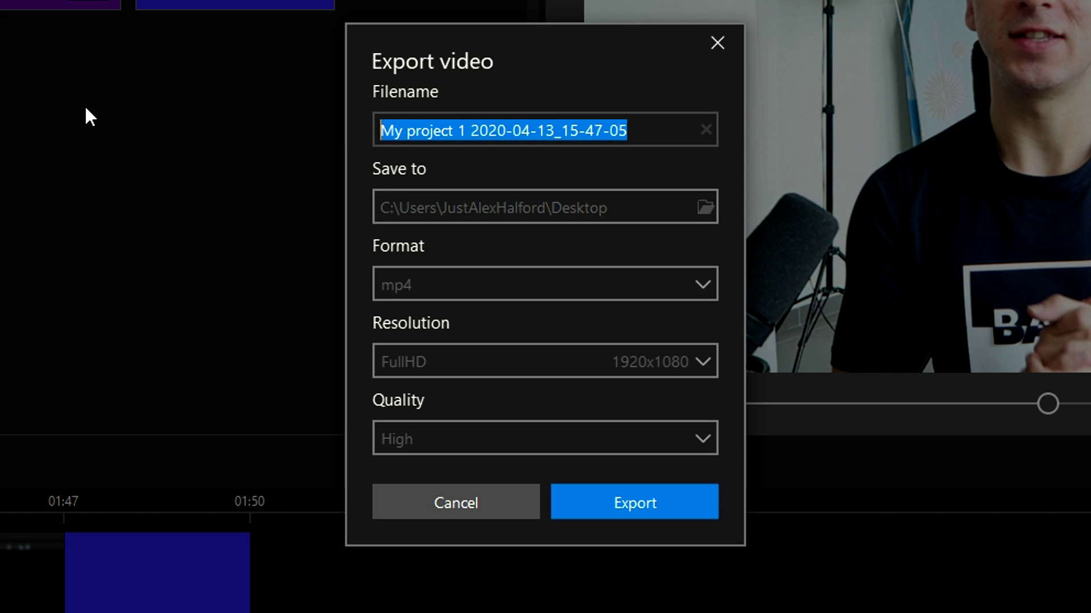
Export as 'YouTube Video' in MP4, FullHD 1920x1080, Ultra quality, and start rendering.
{"action": "type", "text": "YouTube"}
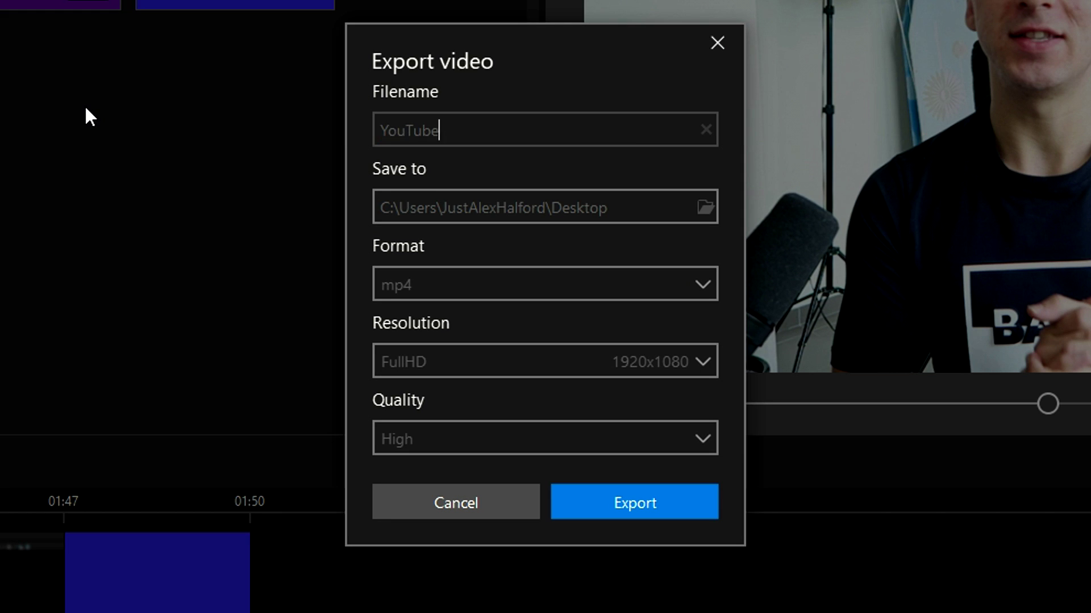
{"action": "type", "text": " Video"}
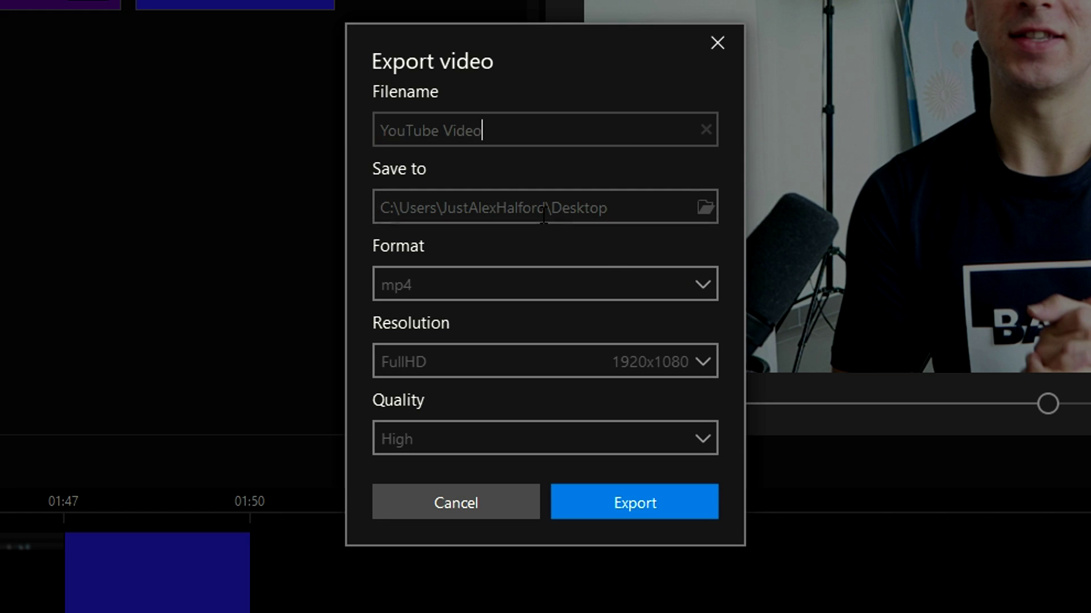
{"action": "left_click", "coordinate": [492, 279]}
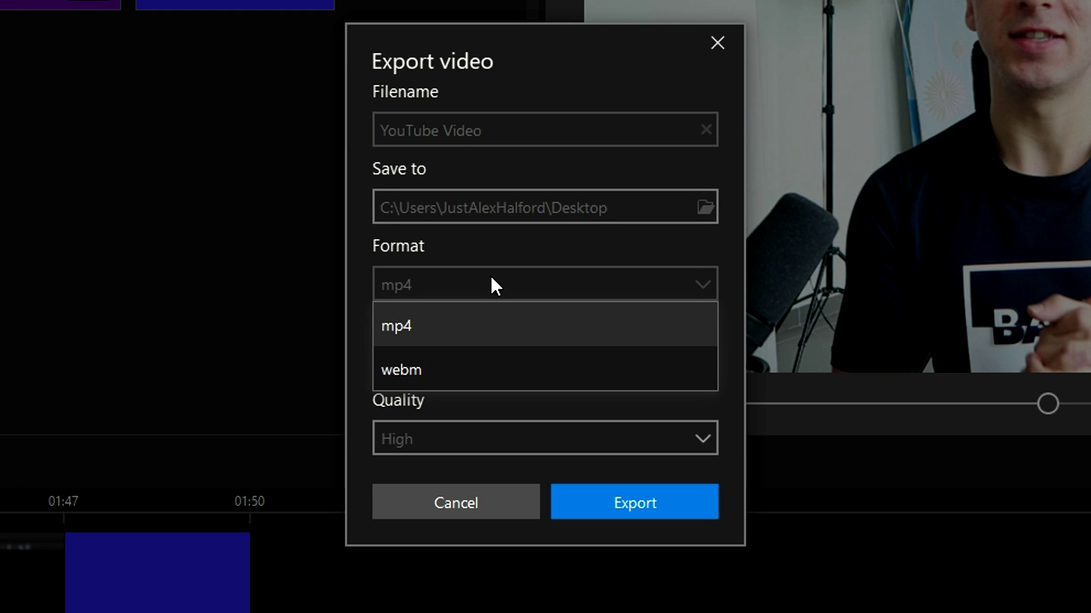
{"action": "left_click", "coordinate": [439, 326]}
{"action": "left_click", "coordinate": [517, 362]}
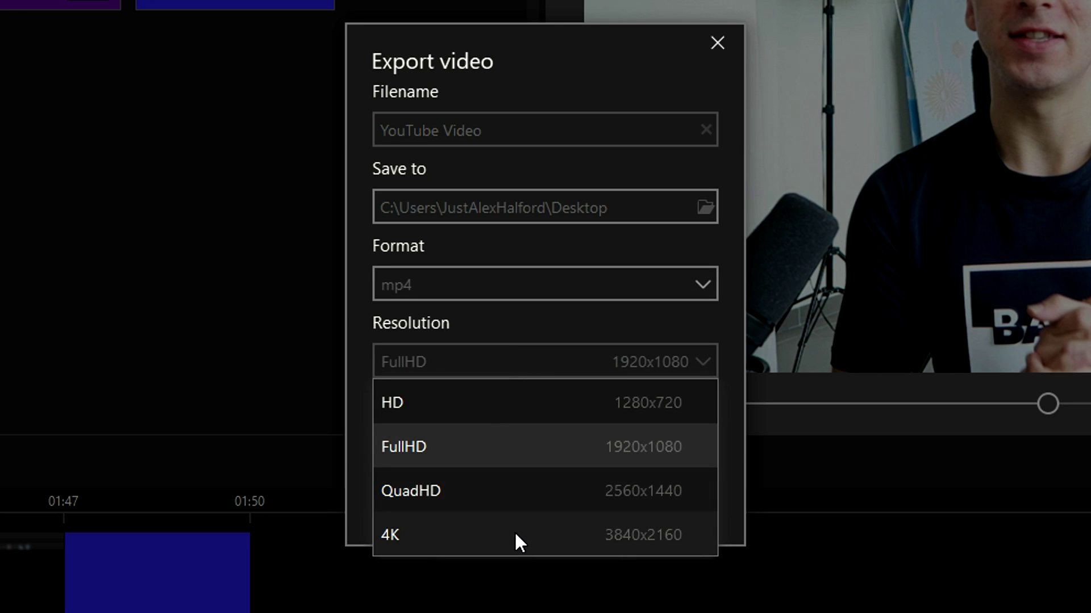
{"action": "left_click", "coordinate": [491, 436]}
{"action": "left_click", "coordinate": [491, 434]}
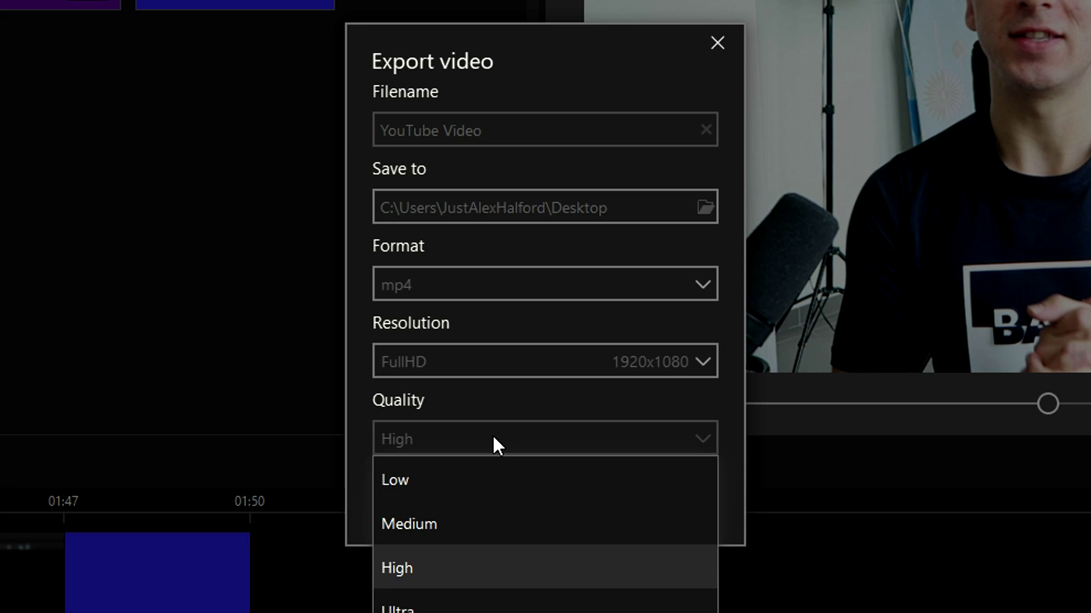
{"action": "left_click", "coordinate": [441, 607]}
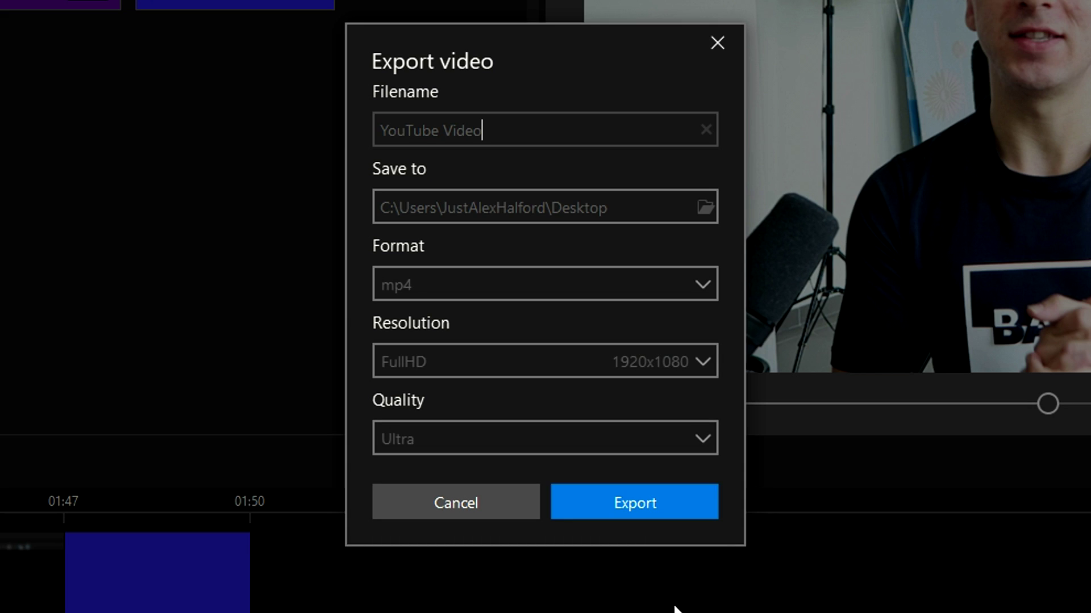
{"action": "left_click", "coordinate": [627, 498]}
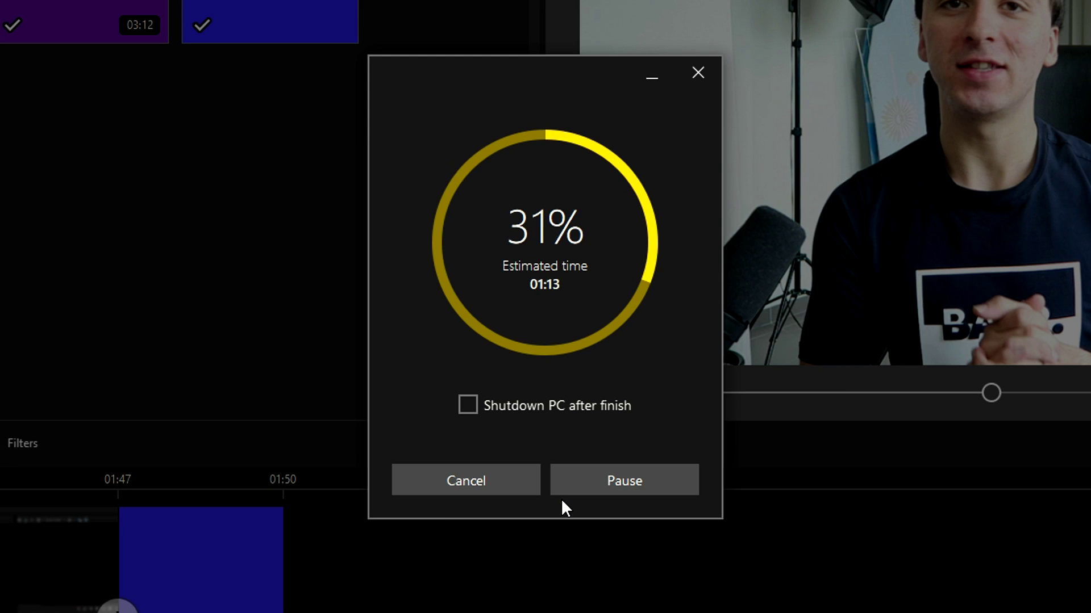
Cancel the running YouTube Video export partway through.
{"action": "left_click", "coordinate": [464, 482]}
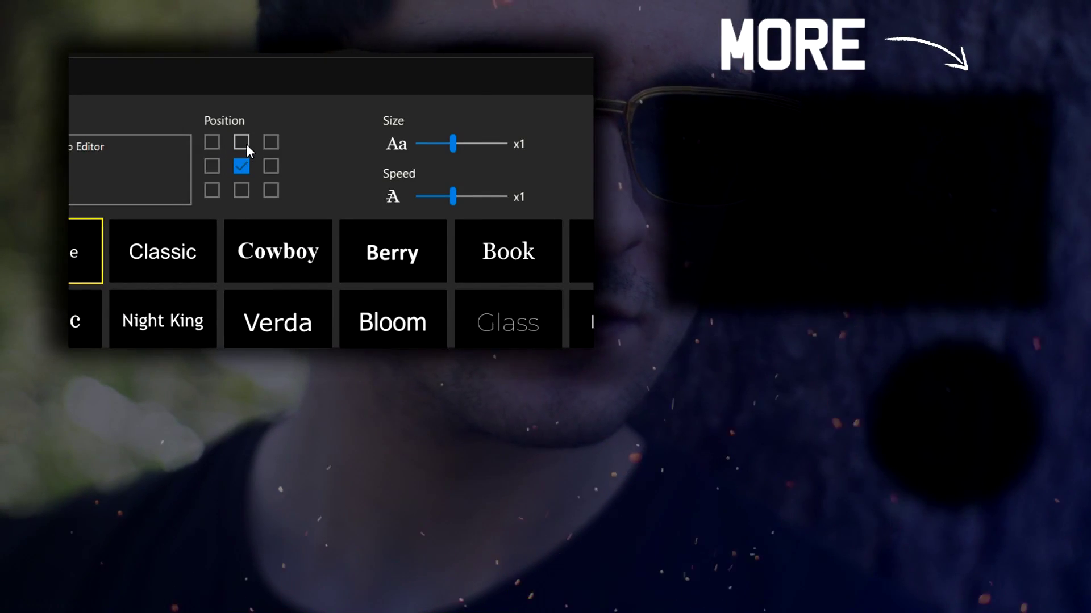
Try the caption at top centre, middle, bottom centre, bottom left and top right.
{"action": "left_click", "coordinate": [247, 144]}
{"action": "left_click", "coordinate": [241, 166]}
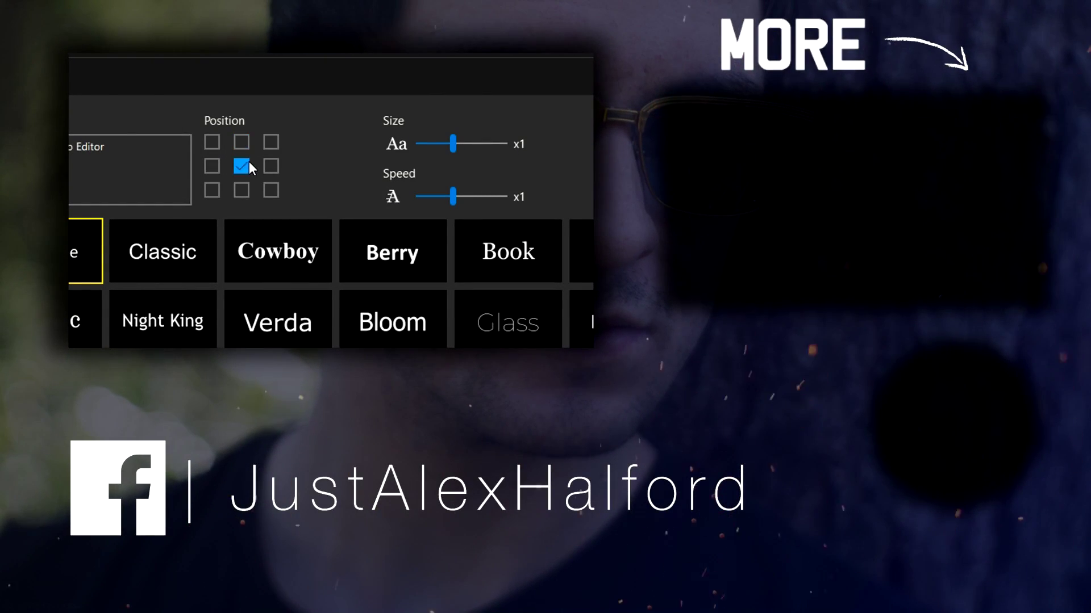
{"action": "left_click", "coordinate": [241, 191]}
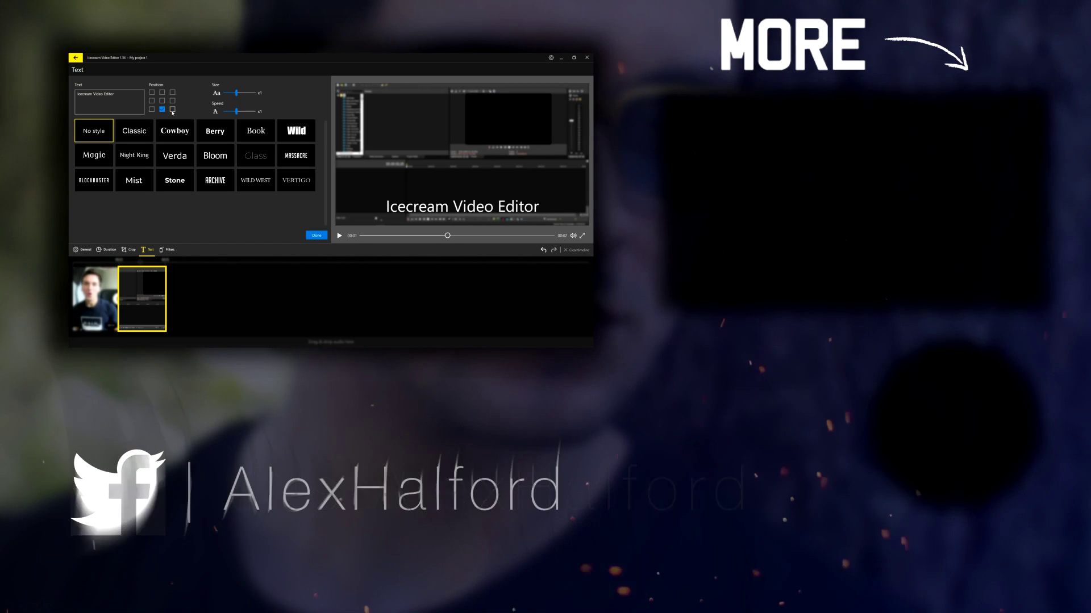
{"action": "left_click", "coordinate": [152, 108]}
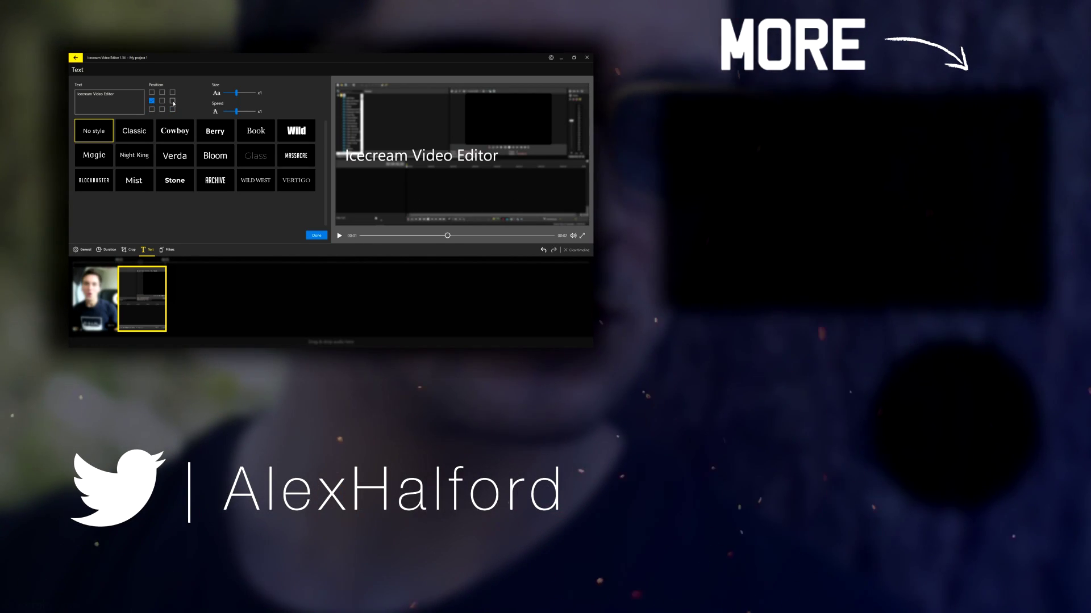
{"action": "left_click", "coordinate": [172, 93]}
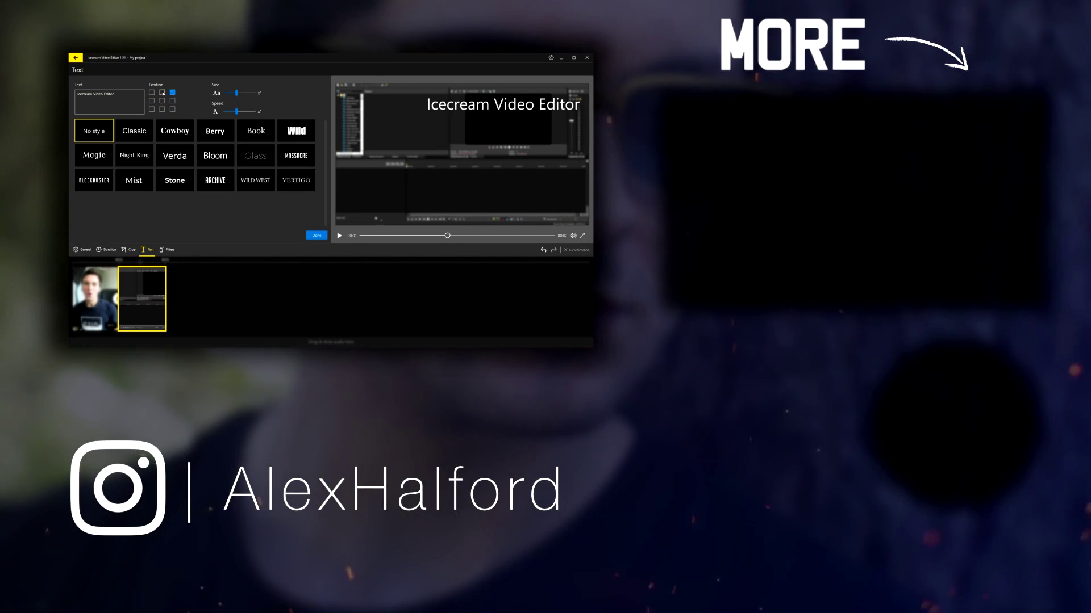
Settle the caption at bottom centre, size x1.25, in the Classic style.
{"action": "left_click", "coordinate": [162, 109]}
{"action": "left_click_drag", "start_coordinate": [236, 93], "coordinate": [240, 94]}
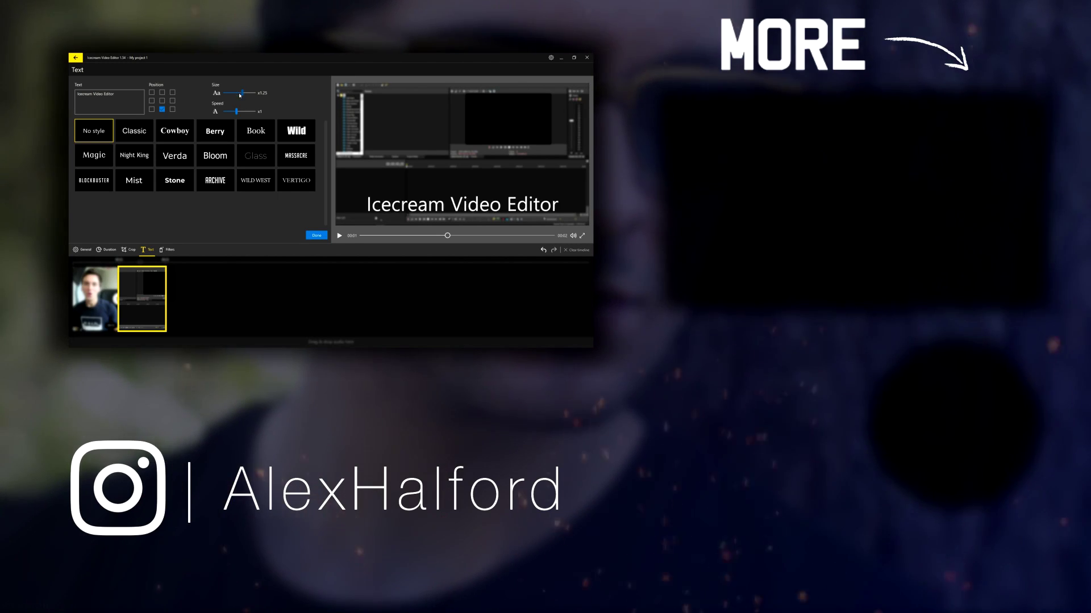
{"action": "left_click", "coordinate": [121, 132]}
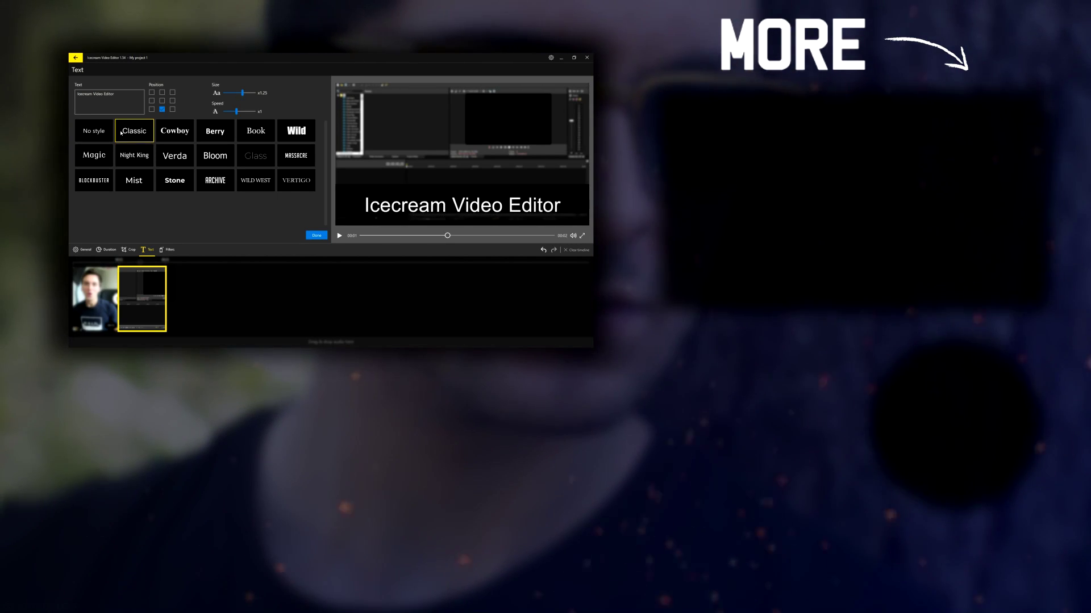